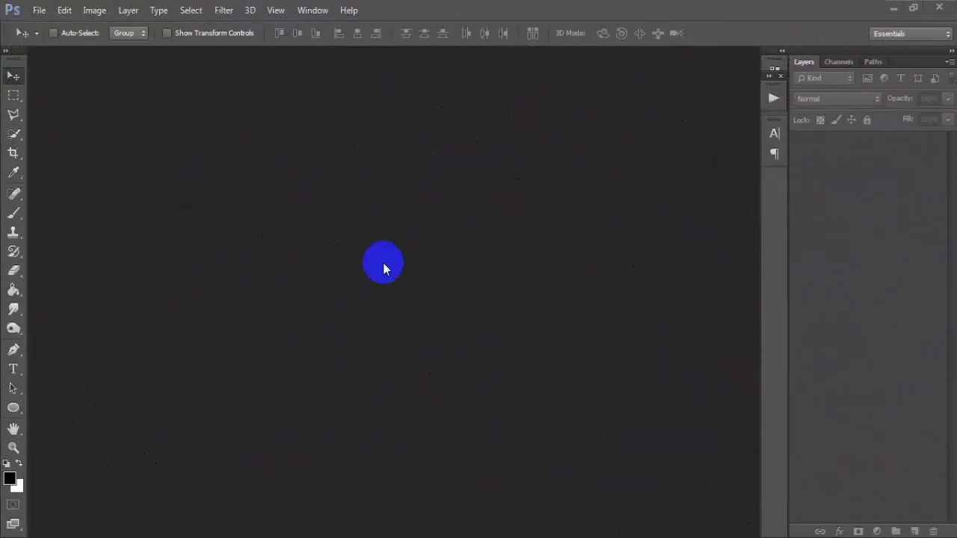
Create a new white 1316×1600 px document at 300 ppi
click(38, 10)
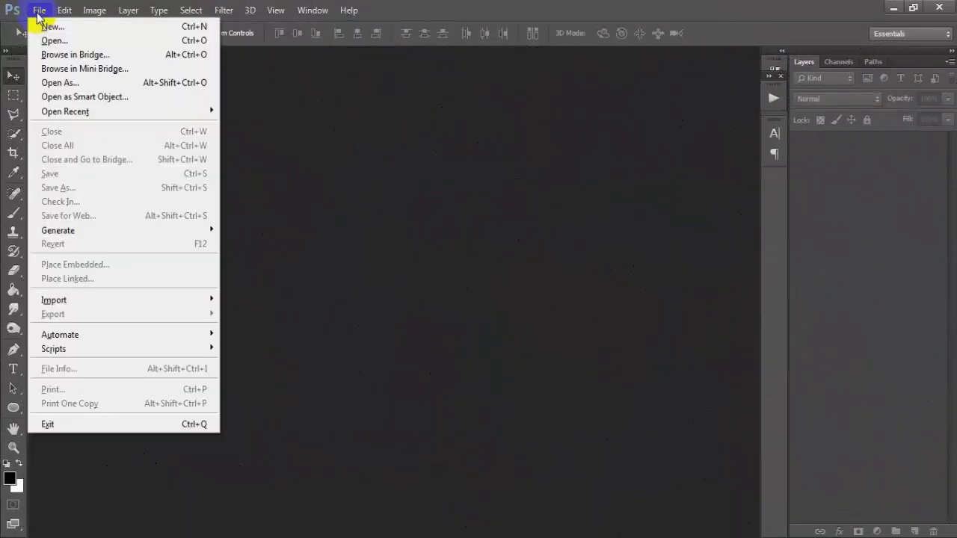
click(45, 25)
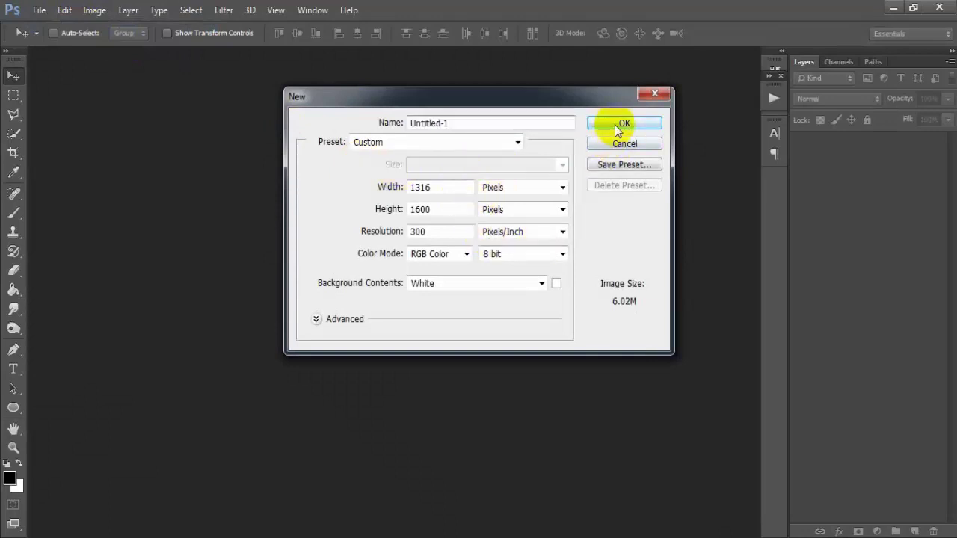
click(623, 123)
Place the neon triangle image 00 4 and enlarge it to fill the canvas
click(39, 10)
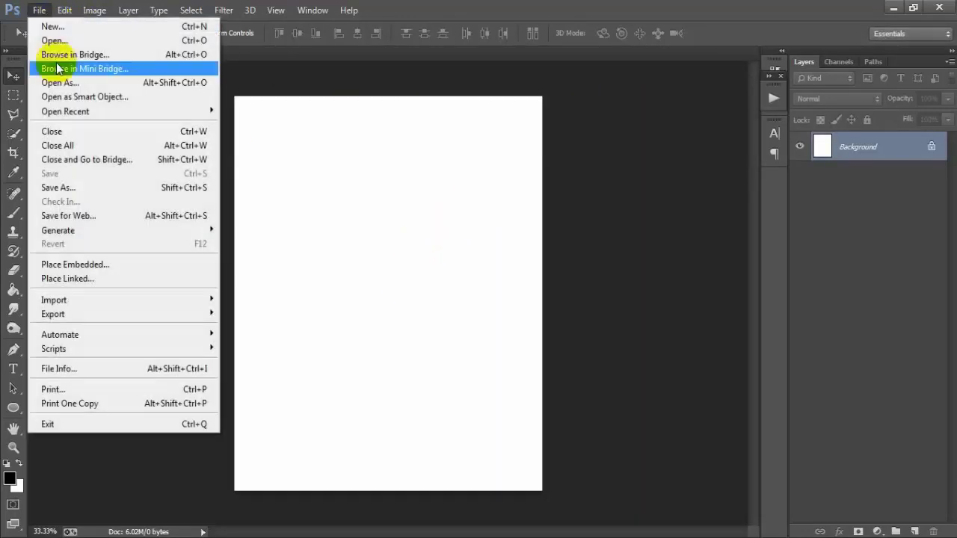
click(97, 274)
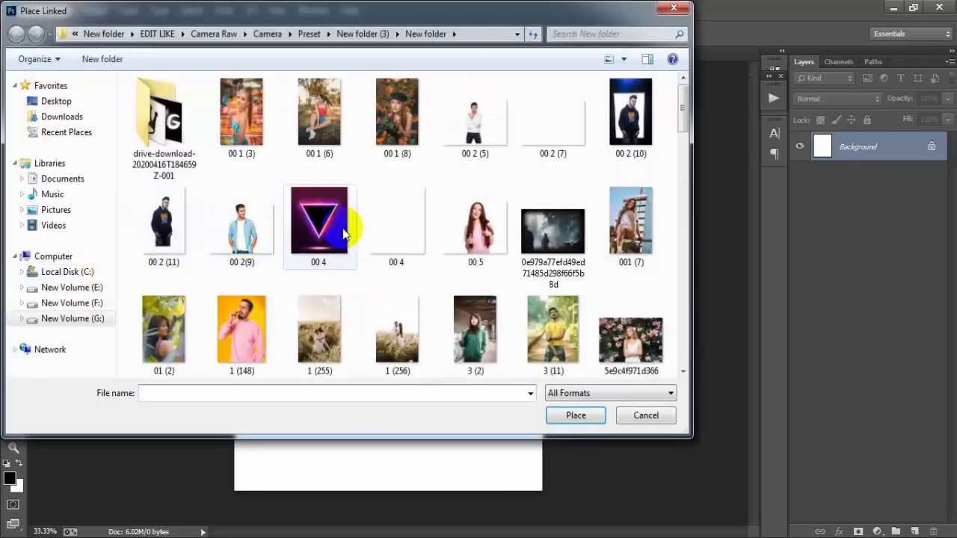
click(319, 221)
click(562, 415)
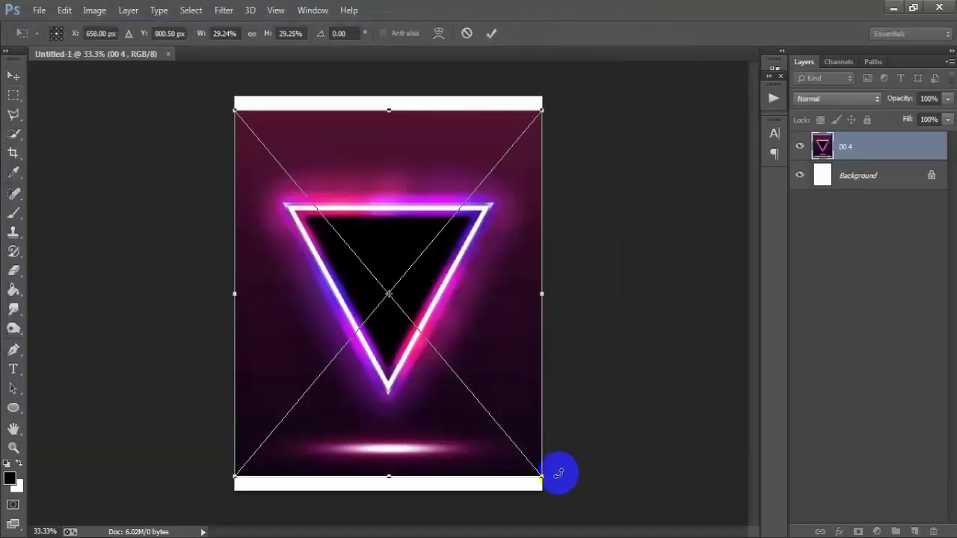
drag(541, 479, 557, 493)
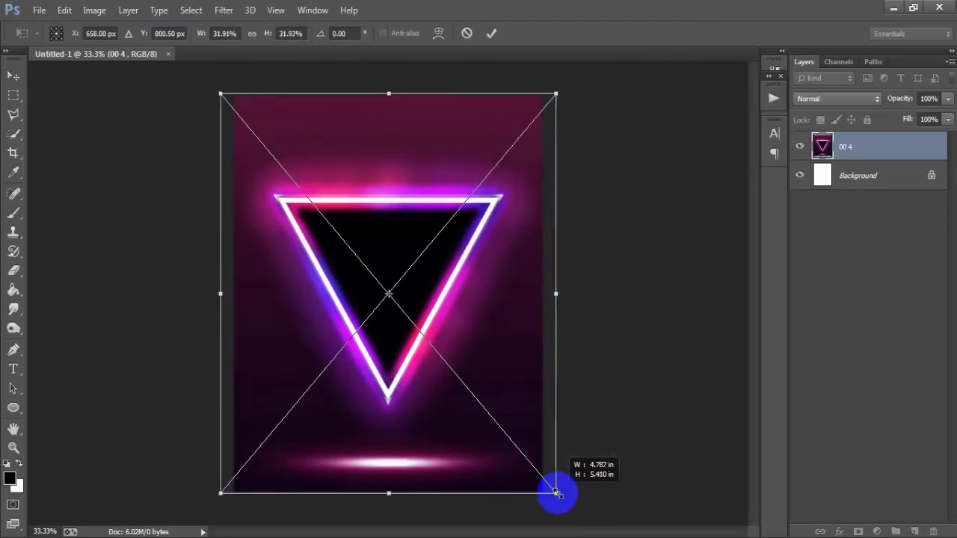
click(492, 34)
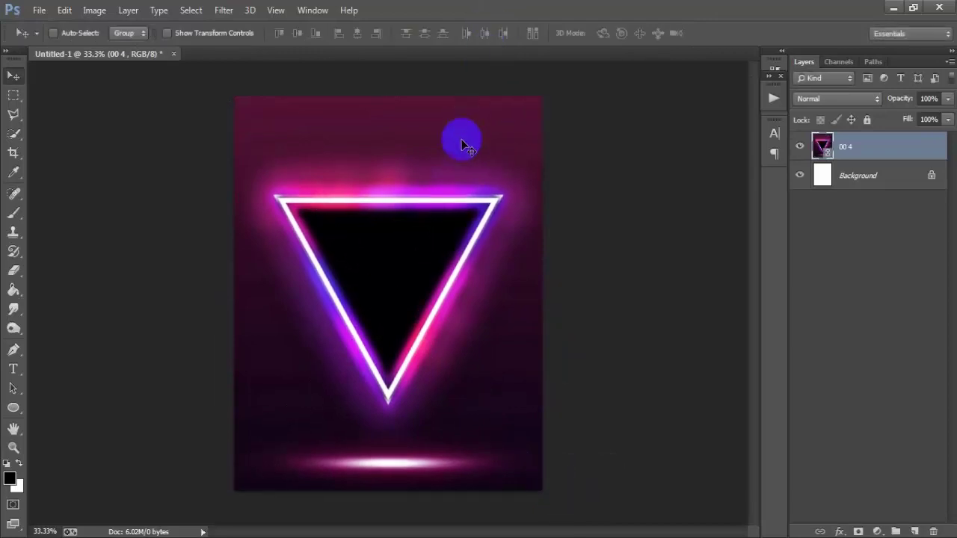
right_click(926, 150)
Rasterize the 00 4 triangle layer and place the hoodie photo 00 2 (11)
click(650, 278)
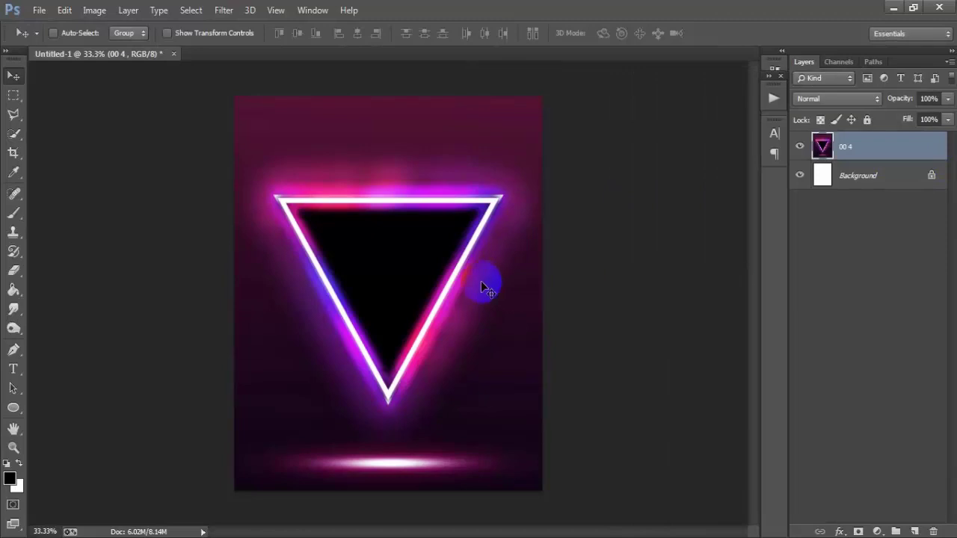
click(39, 10)
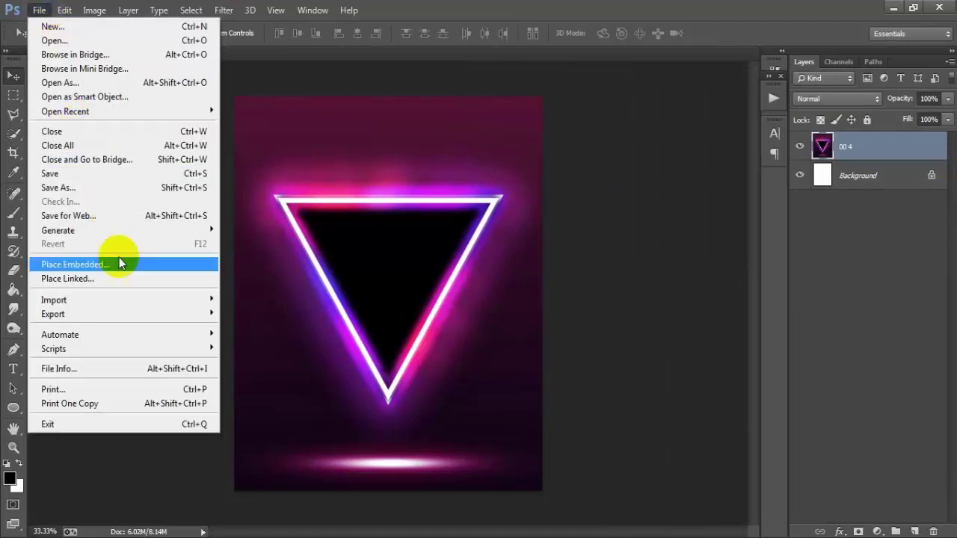
click(123, 277)
click(163, 224)
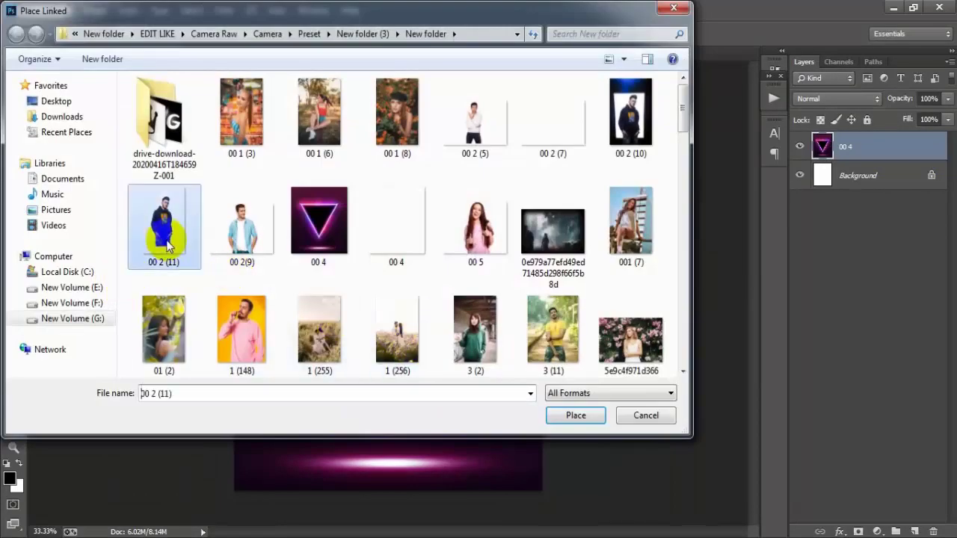
click(563, 417)
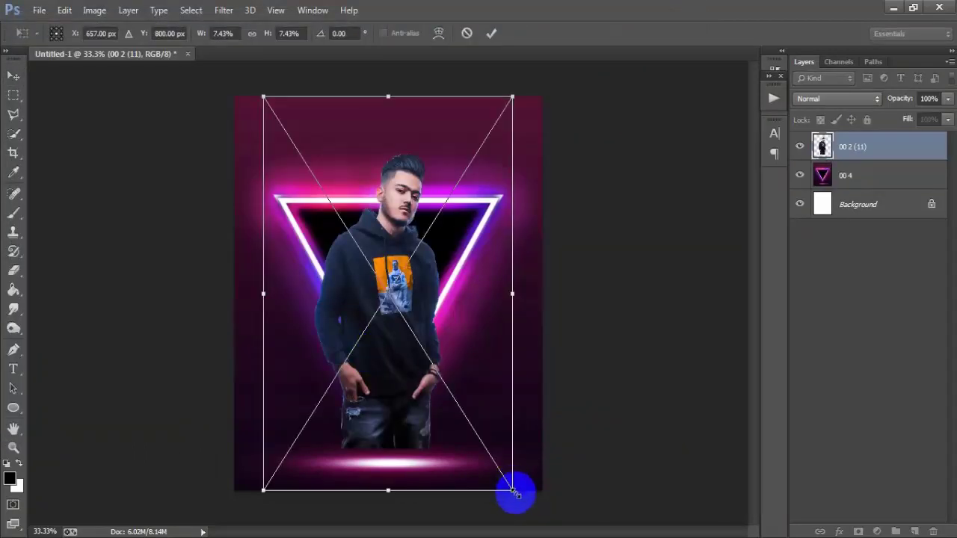
Resize and position the hoodie photo over the neon triangle, then commit it
drag(513, 492, 536, 534)
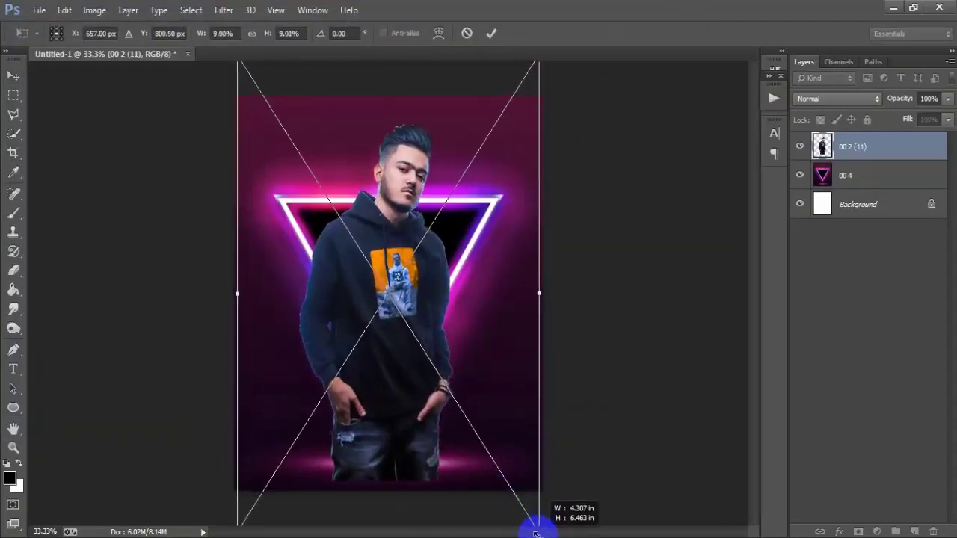
drag(416, 470, 445, 487)
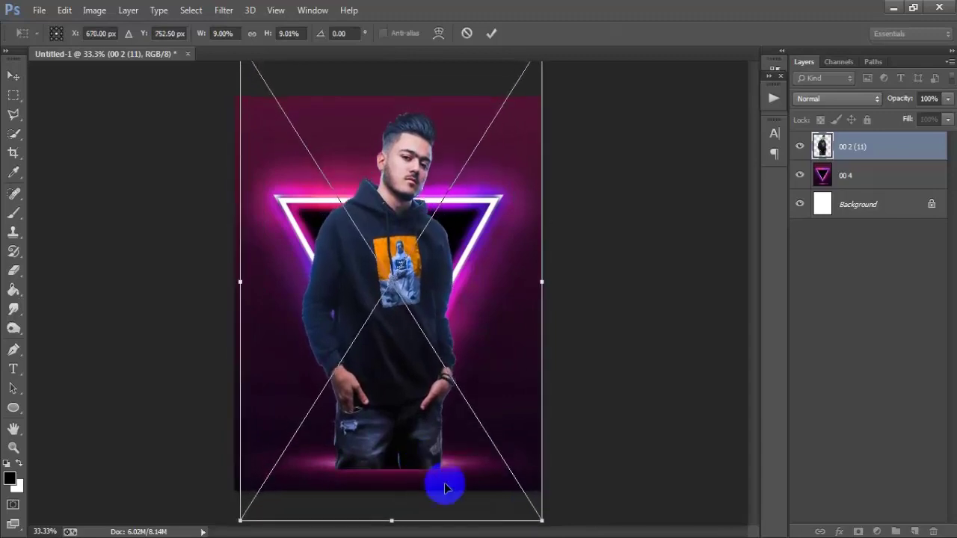
drag(540, 521, 523, 499)
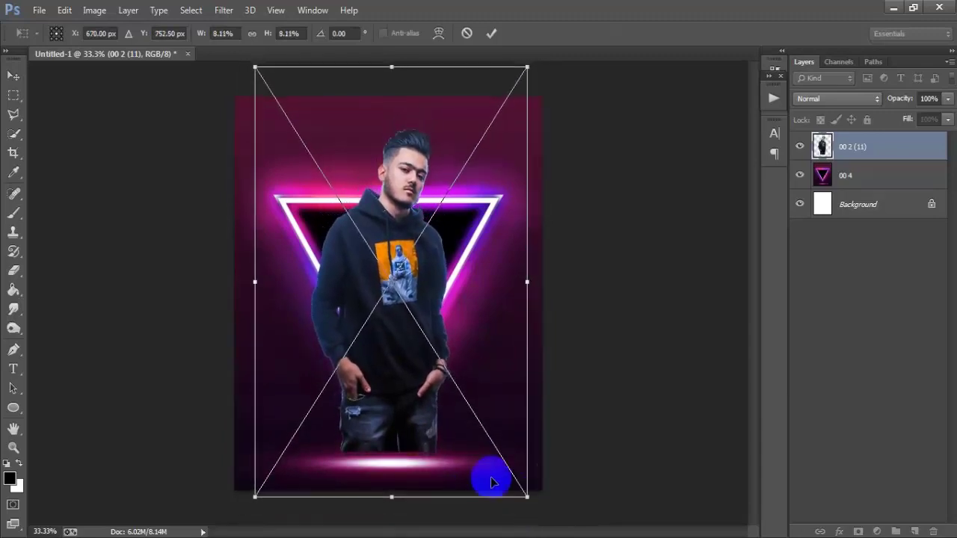
drag(447, 458, 452, 451)
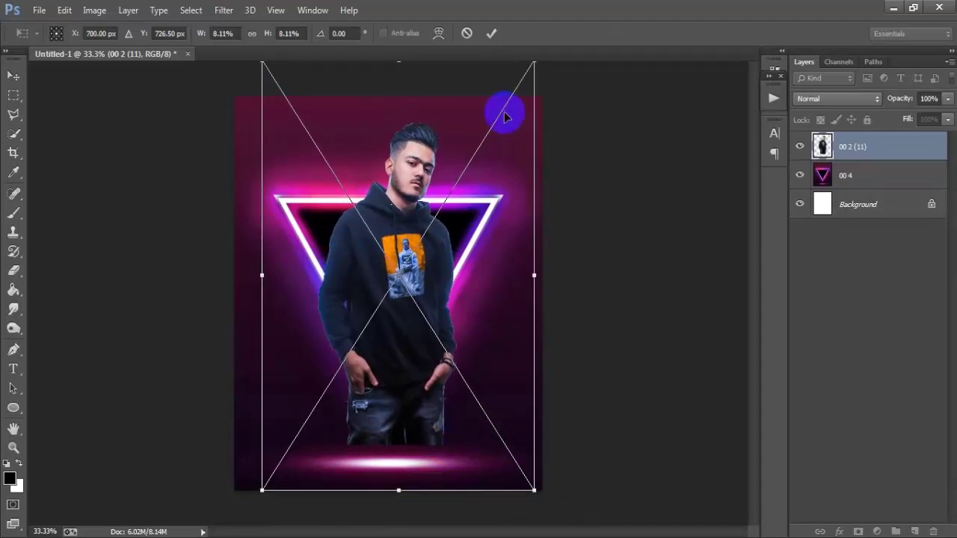
drag(417, 340, 416, 335)
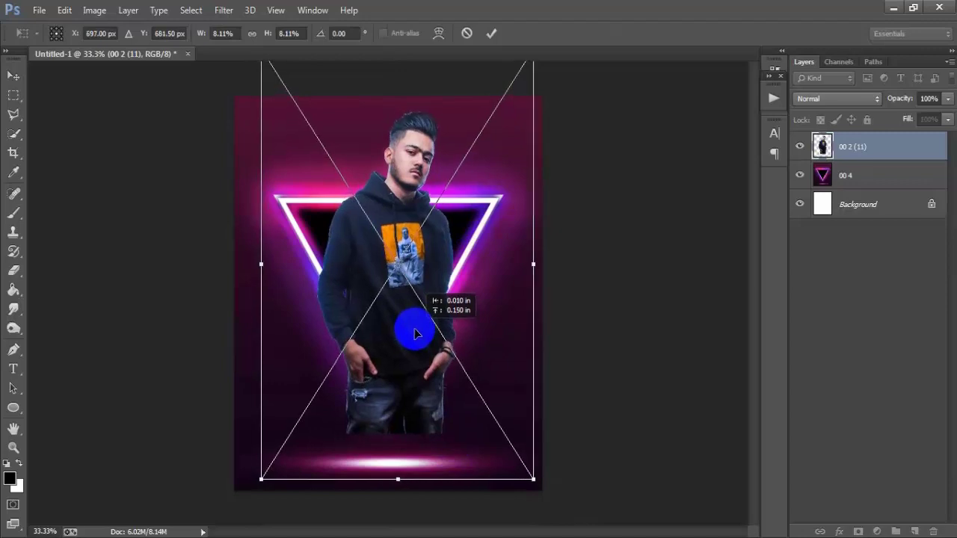
click(493, 34)
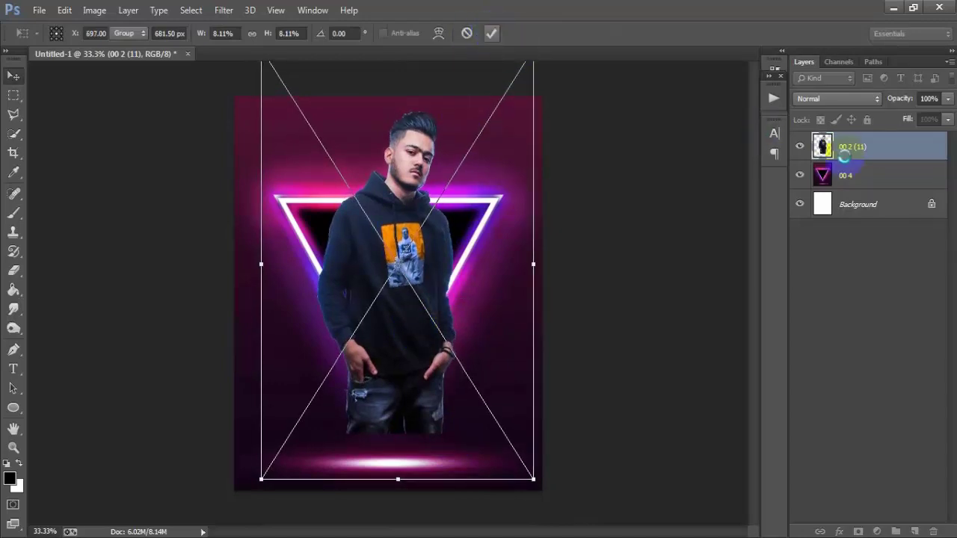
right_click(910, 150)
Rasterize the 00 2 (11) layer, centre it horizontally, and nudge it slightly left
click(626, 280)
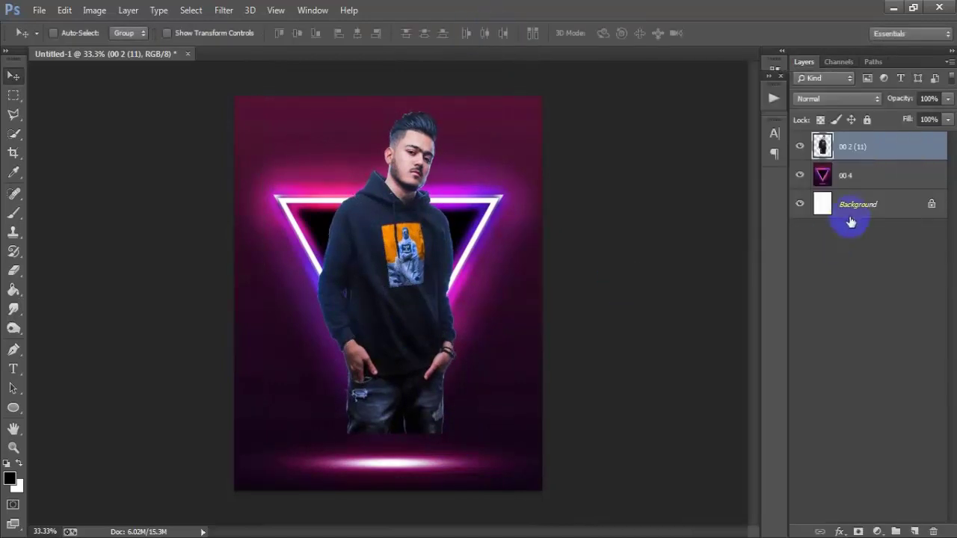
ctrl+click(854, 216)
click(357, 41)
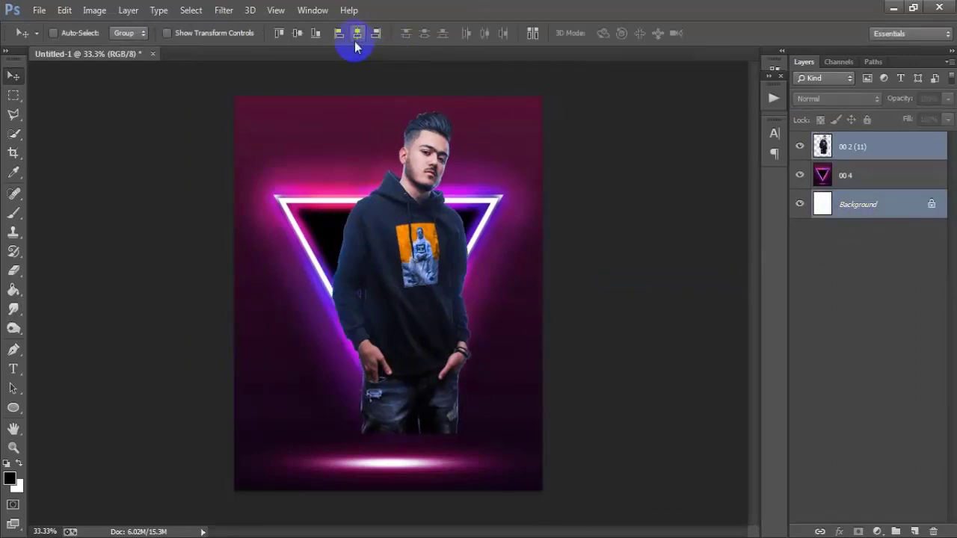
click(909, 152)
key(Left)
key(Left)
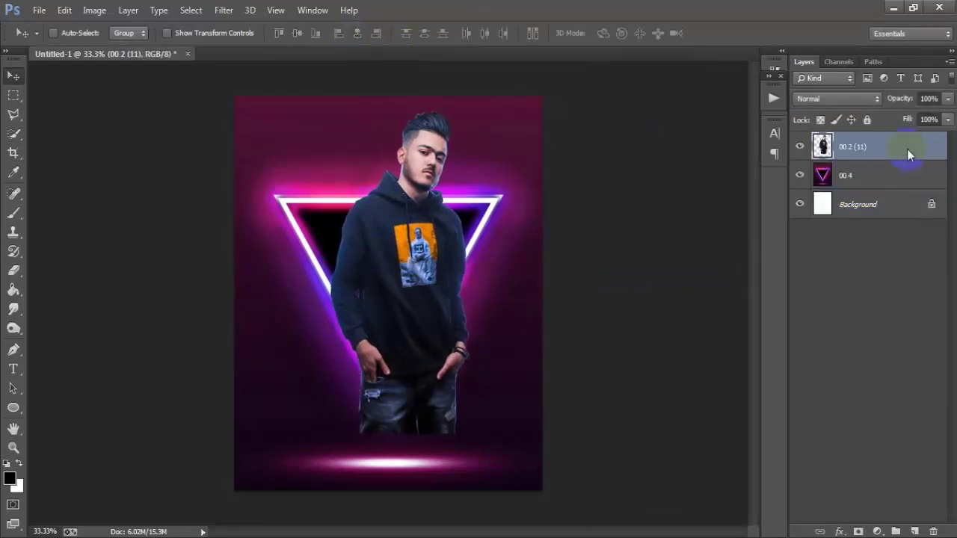
key(Left)
key(Left)
key(Left)
key(Left)
key(Left)
key(Left)
key(Left)
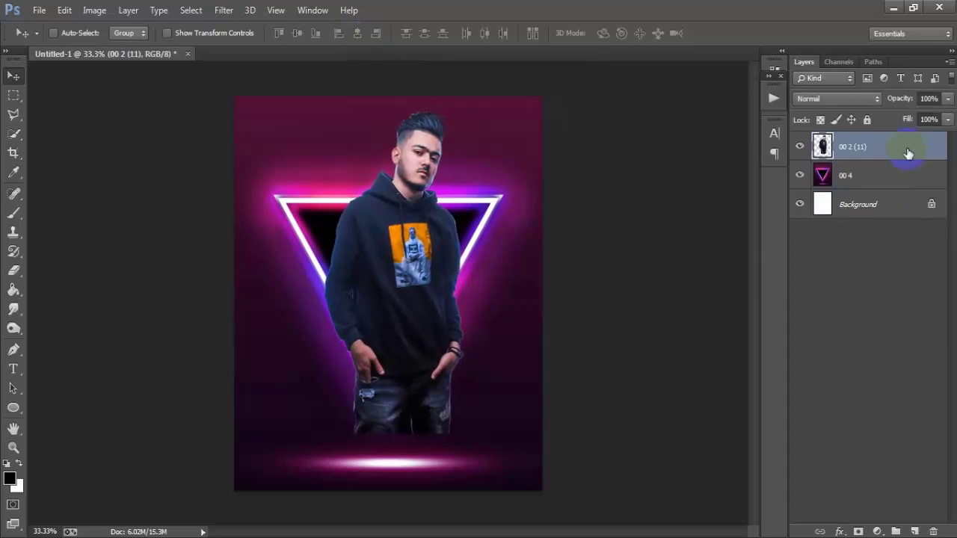
key(Left)
key(Left)
key(Left)
key(Left)
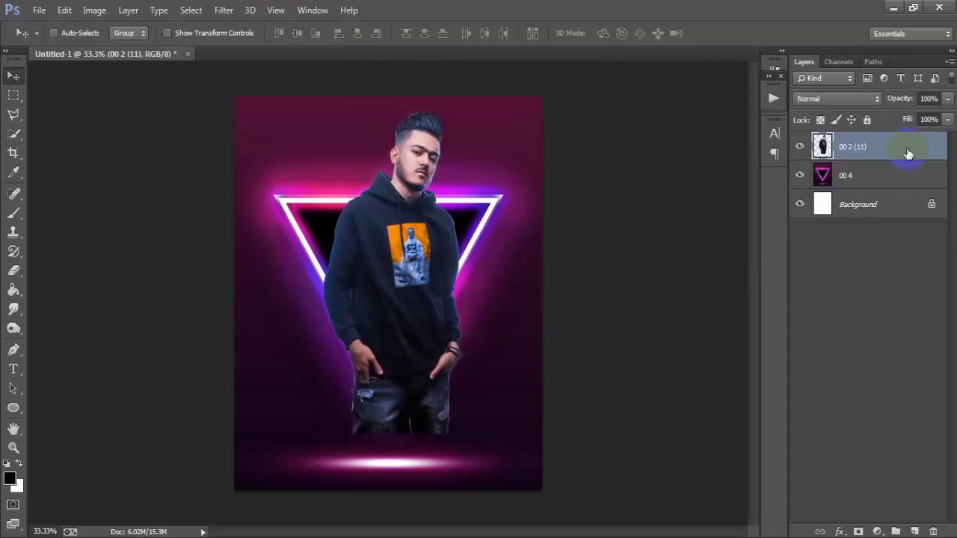
key(Left)
key(Left)
key(Left)
Lower the 00 2 (11) photo layer's opacity to 33%
click(948, 100)
drag(904, 115, 899, 116)
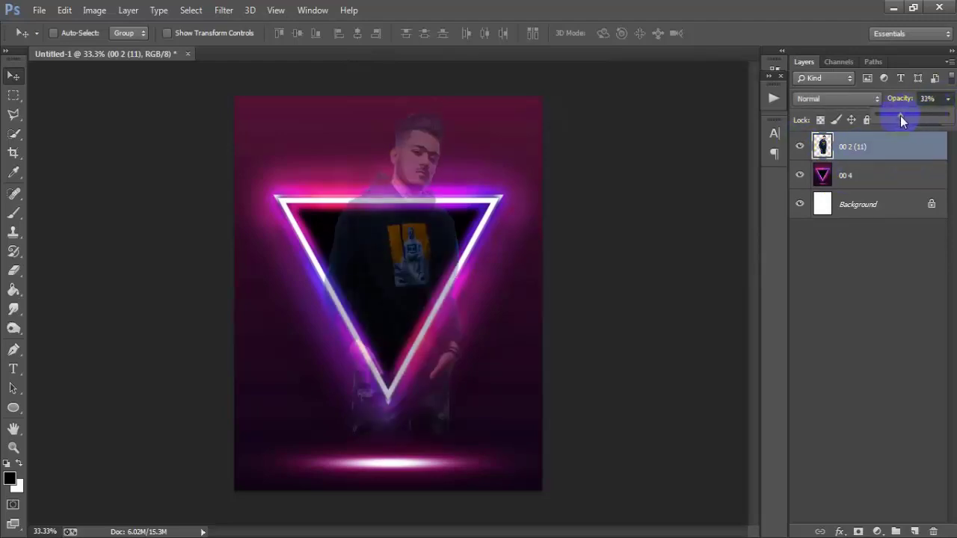
click(724, 236)
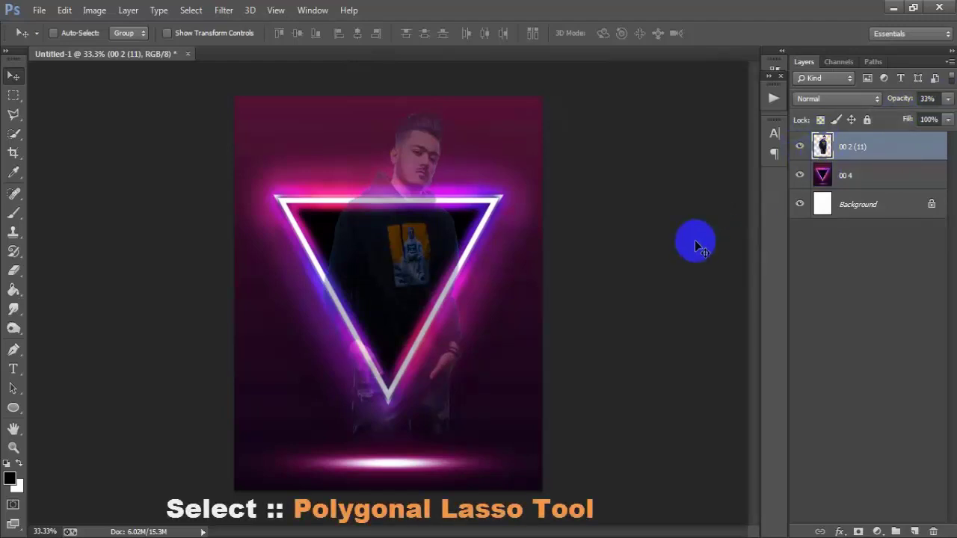
With the Polygonal Lasso, begin outlining the man's lower body along the triangle's edges
click(15, 116)
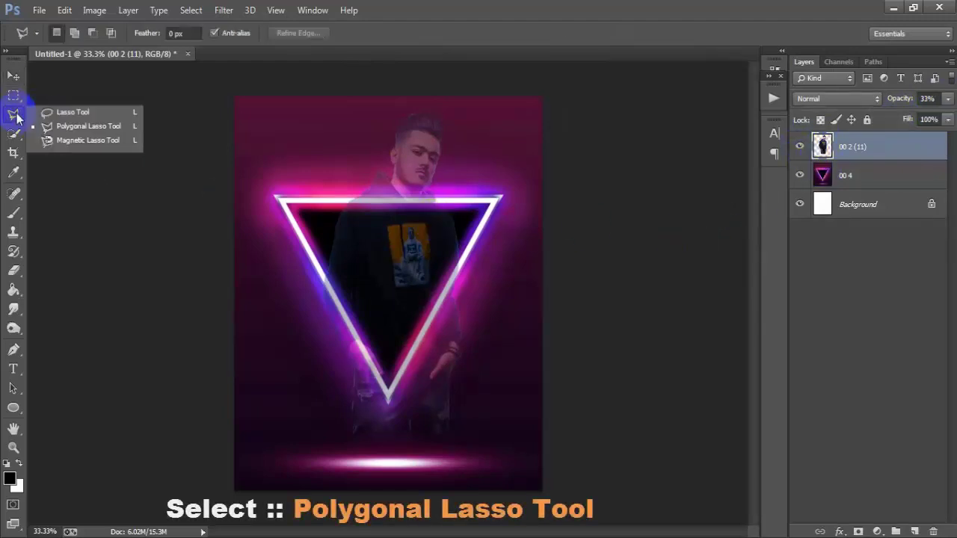
click(112, 127)
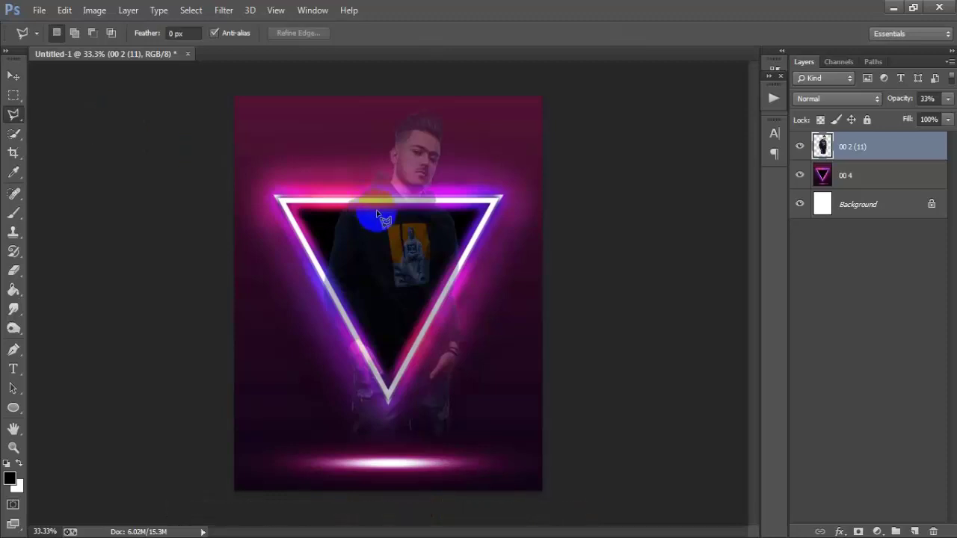
key(ctrl+plus)
scroll(377, 223, down, 1)
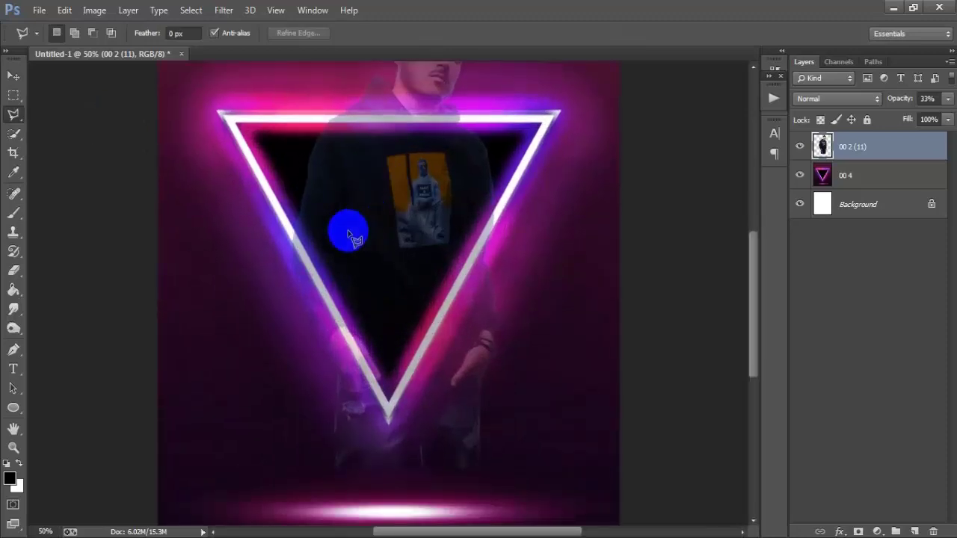
click(288, 232)
click(369, 389)
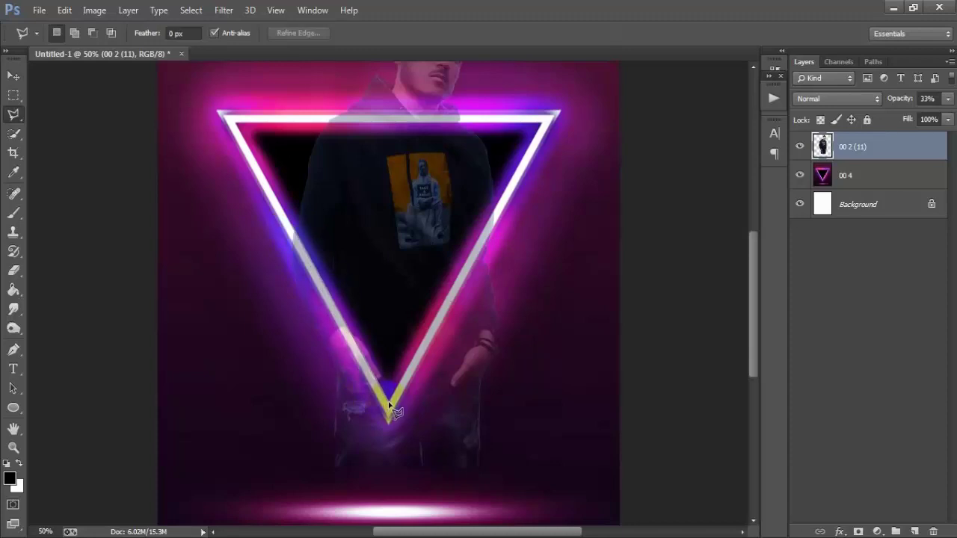
click(520, 168)
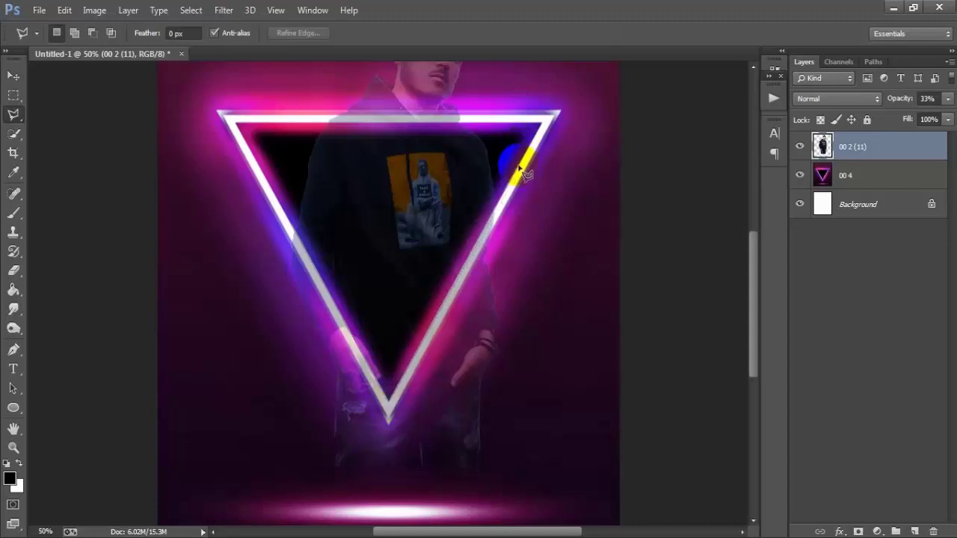
click(590, 336)
Continue the outline around the lower body and floor glow and close the selection
click(566, 469)
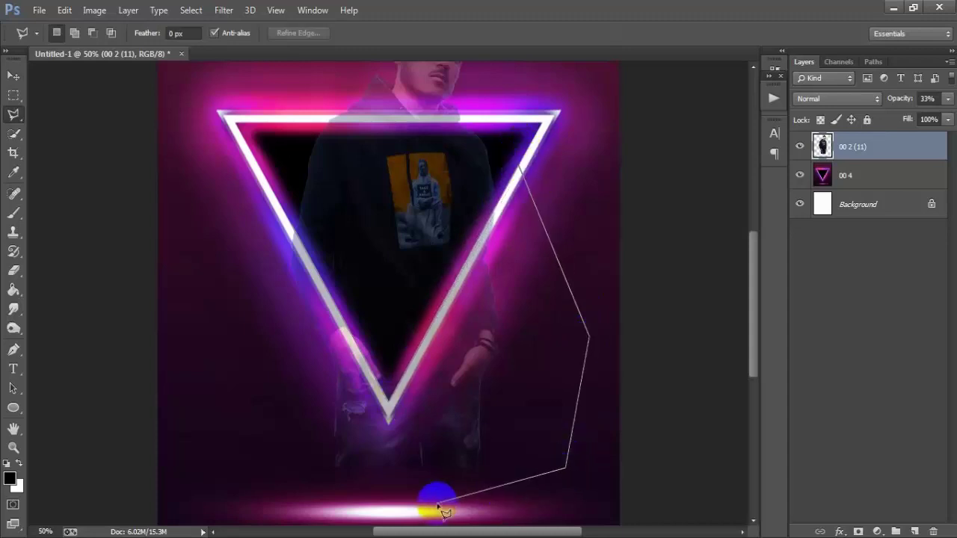
click(440, 503)
click(274, 503)
click(207, 434)
click(219, 300)
click(234, 271)
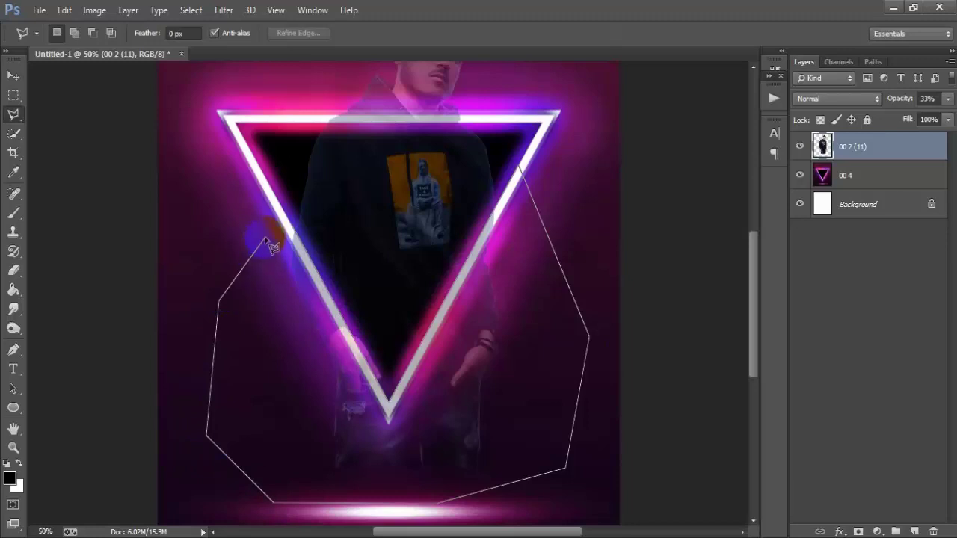
double_click(292, 230)
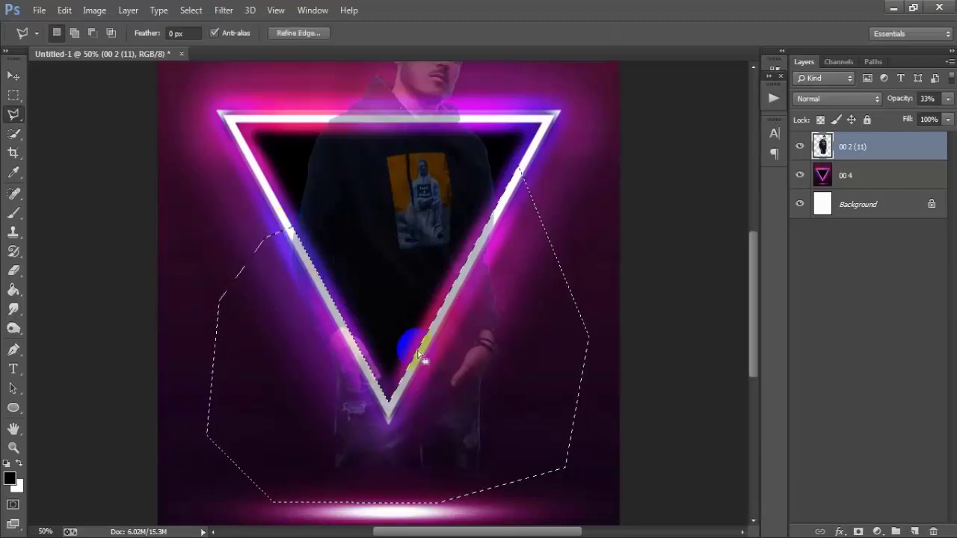
click(14, 76)
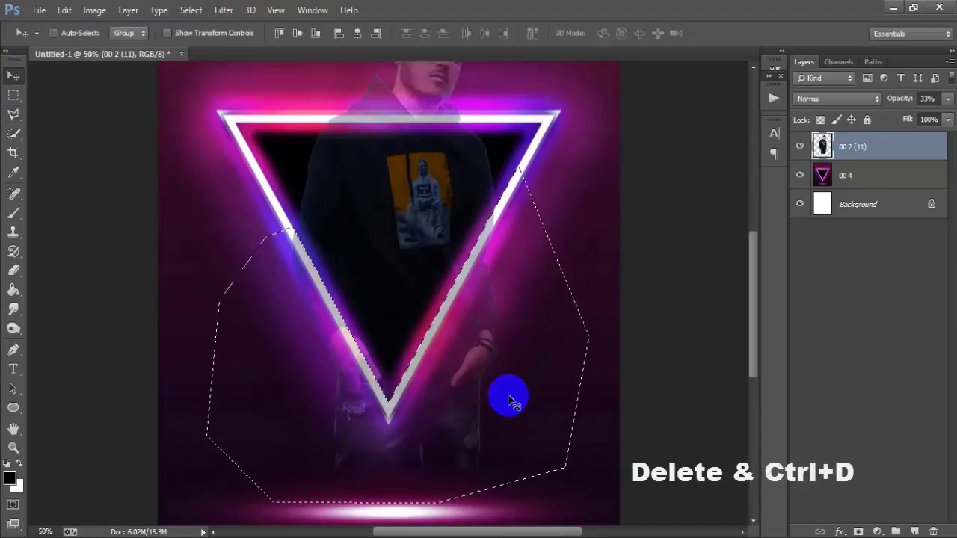
Delete the selected lower body, deselect, and restore the photo to 100% opacity
key(Delete)
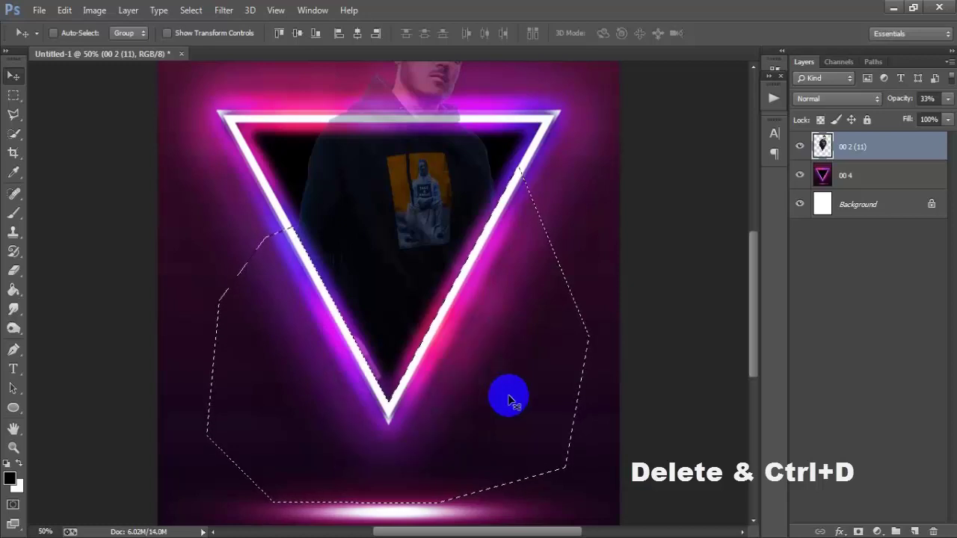
key(ctrl+d)
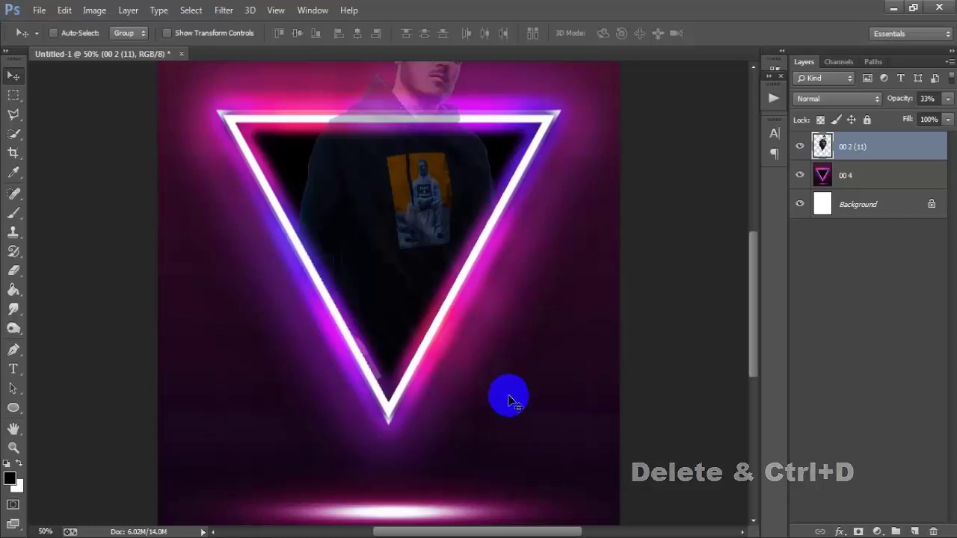
key(ctrl+minus)
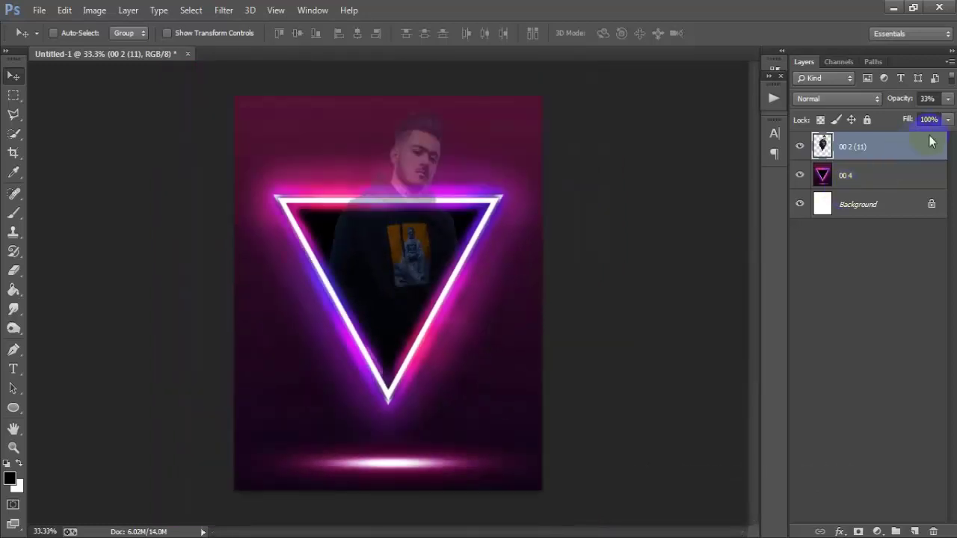
click(947, 101)
drag(926, 120, 954, 117)
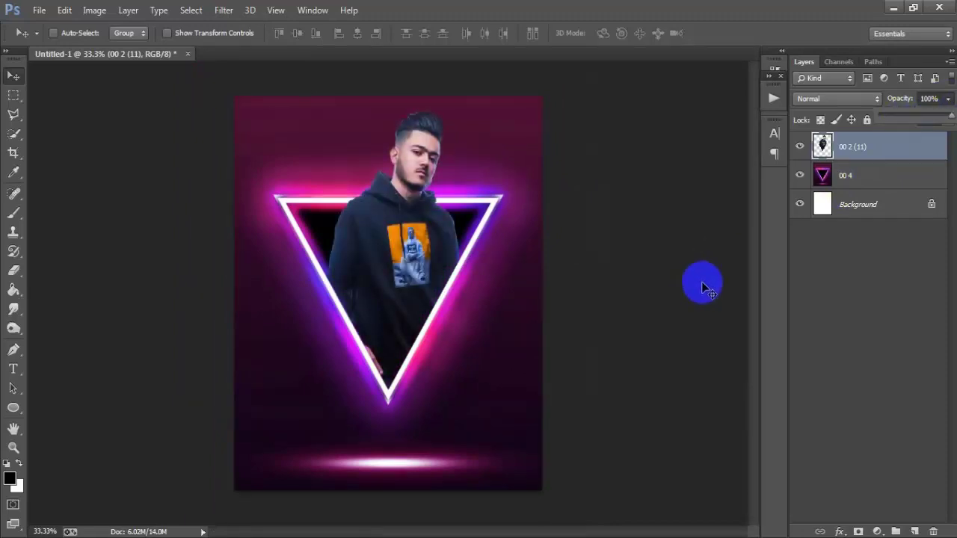
Place the 00 4 dripping-lines image into the poster
click(912, 156)
click(34, 12)
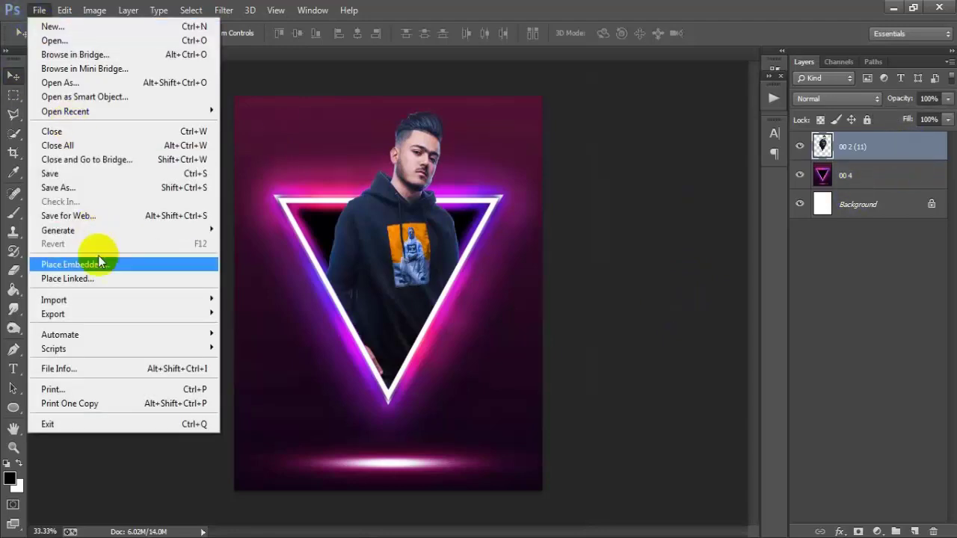
click(111, 280)
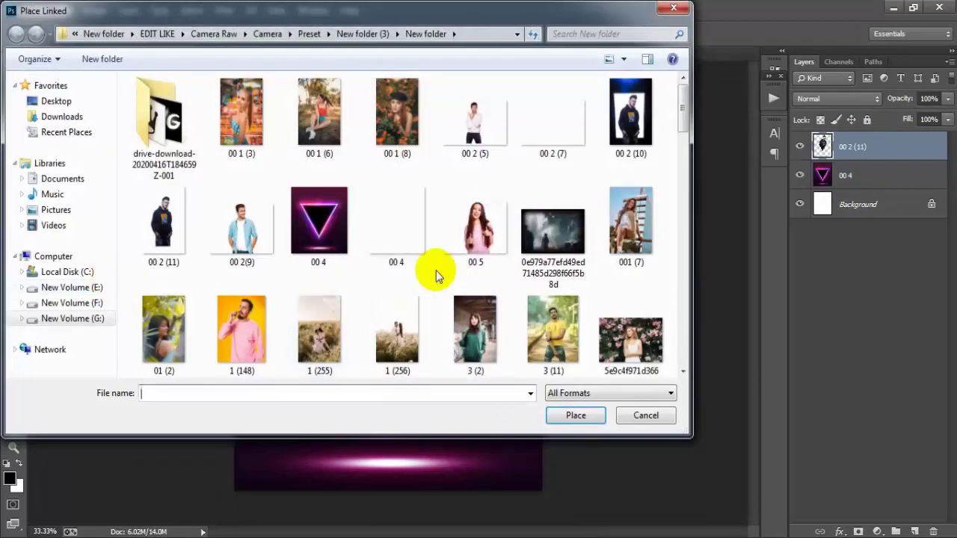
click(432, 266)
click(573, 415)
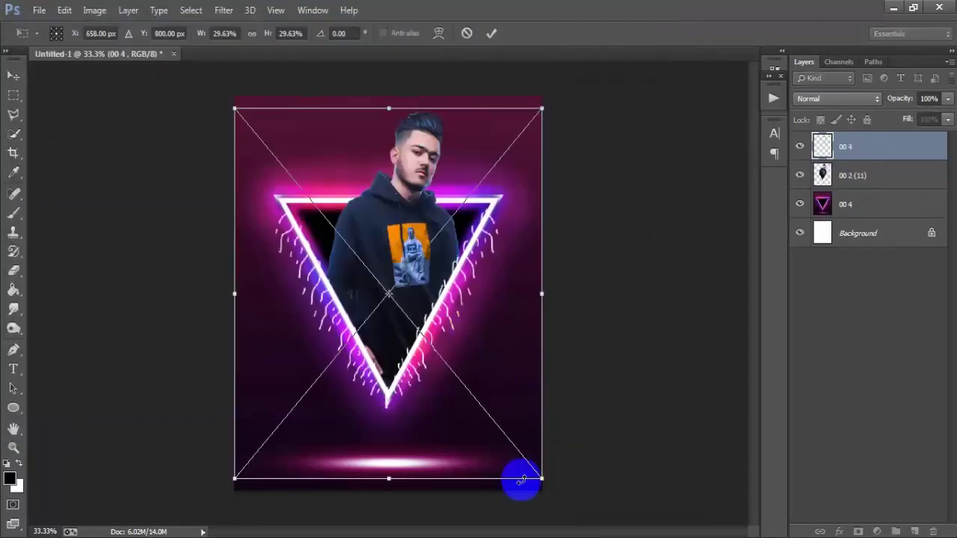
Scale the dripping lines to about 34% and align them to the triangle's edges
drag(542, 482, 590, 514)
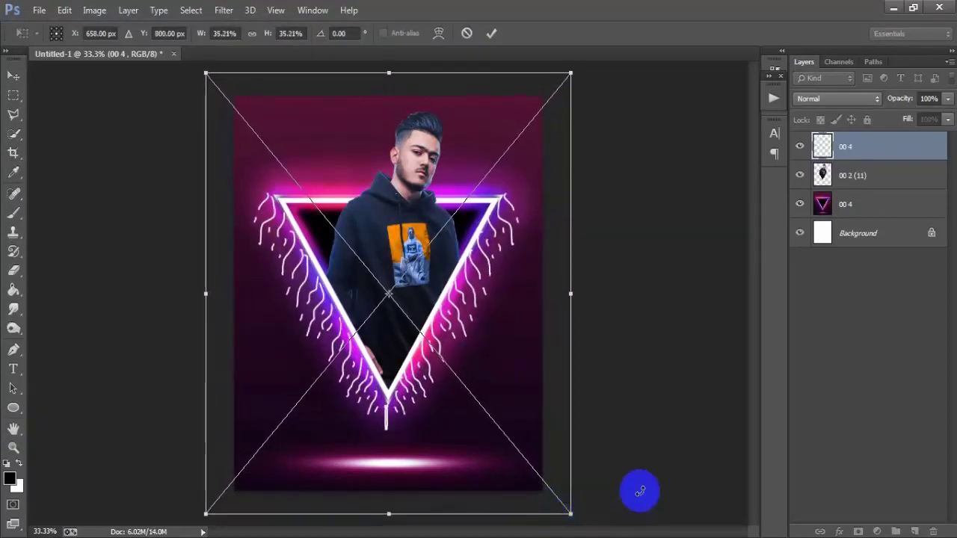
key(Right)
key(Right)
key(Right)
key(Right)
key(Right)
key(Right)
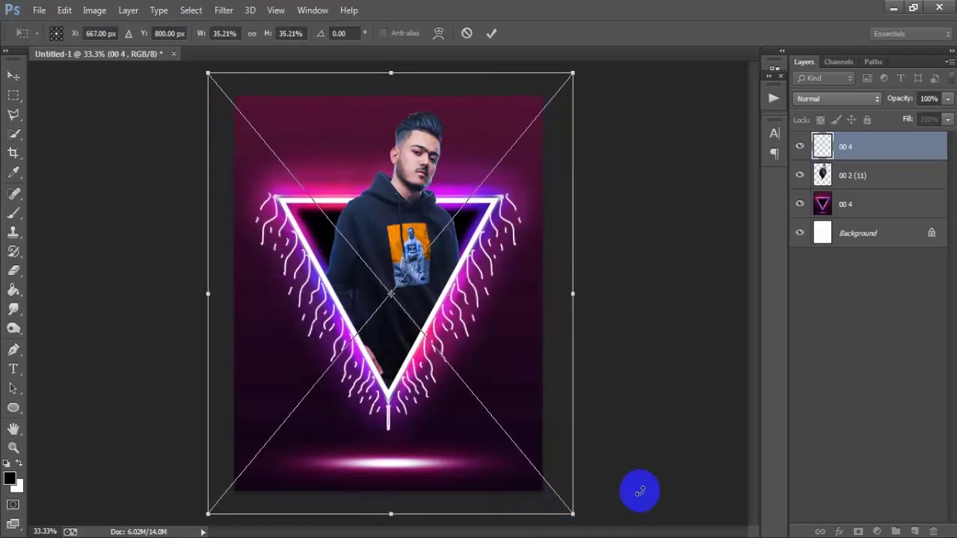
drag(573, 514, 569, 510)
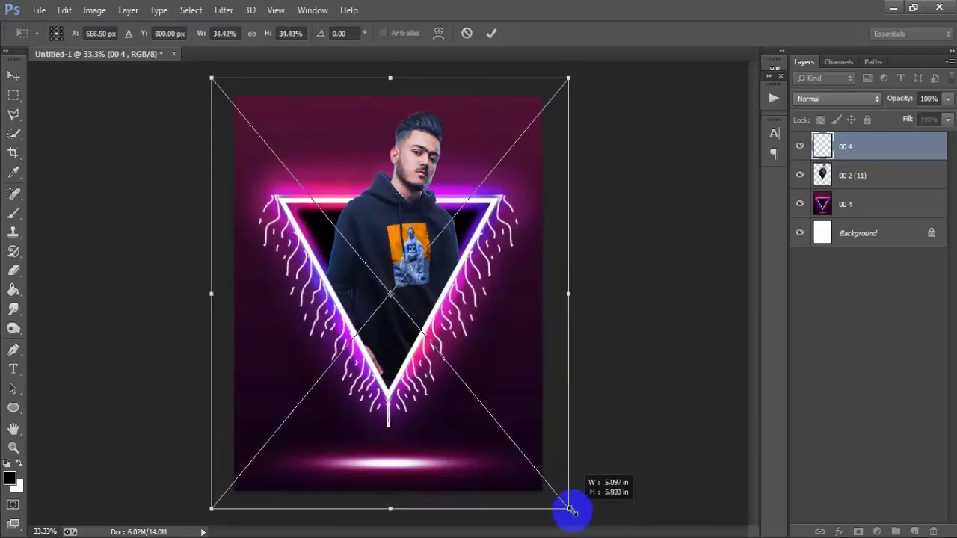
key(Down)
key(Down)
key(Down)
key(Down)
key(Down)
key(Down)
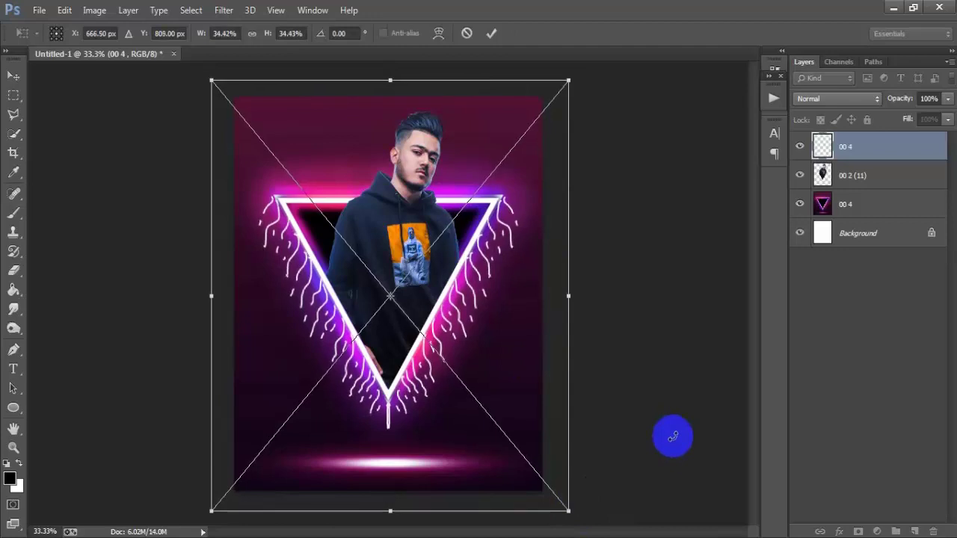
key(Down)
key(Down)
key(Down)
key(Down)
key(Down)
key(Down)
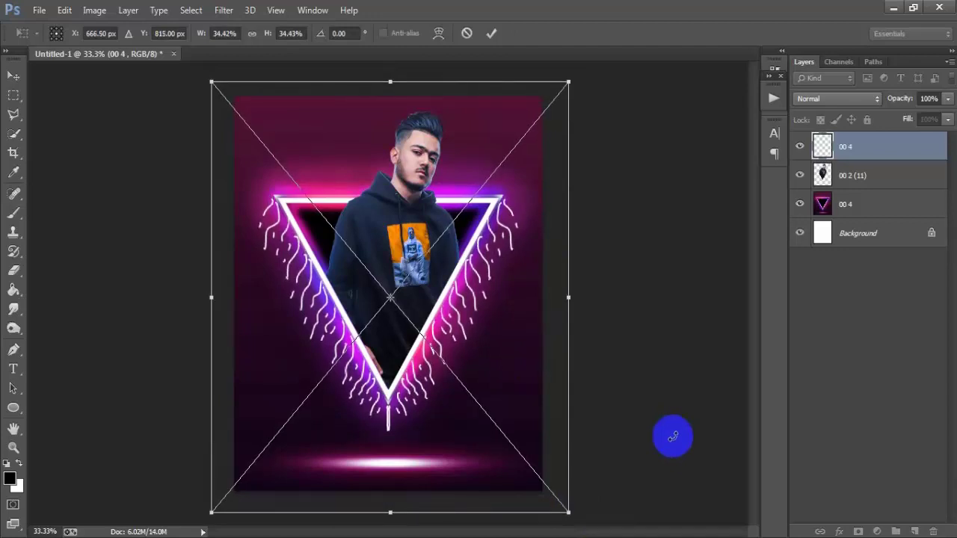
click(493, 34)
Rasterize the dripping-lines layer, keeping only it selected
right_click(894, 152)
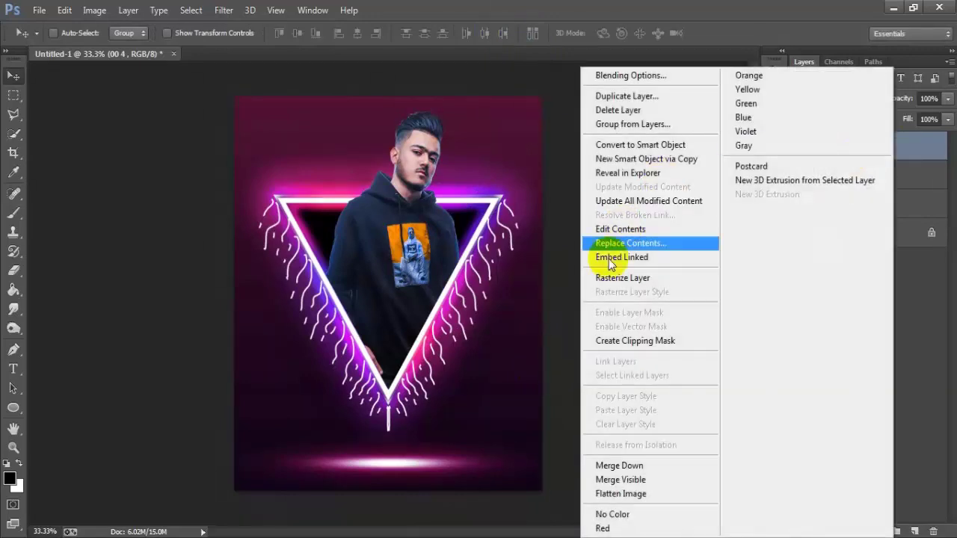
click(604, 280)
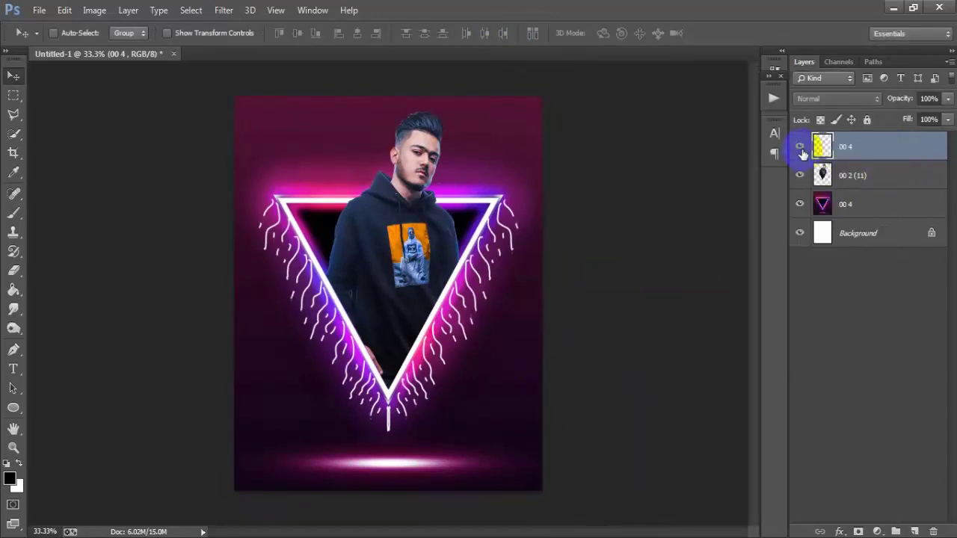
ctrl+click(865, 237)
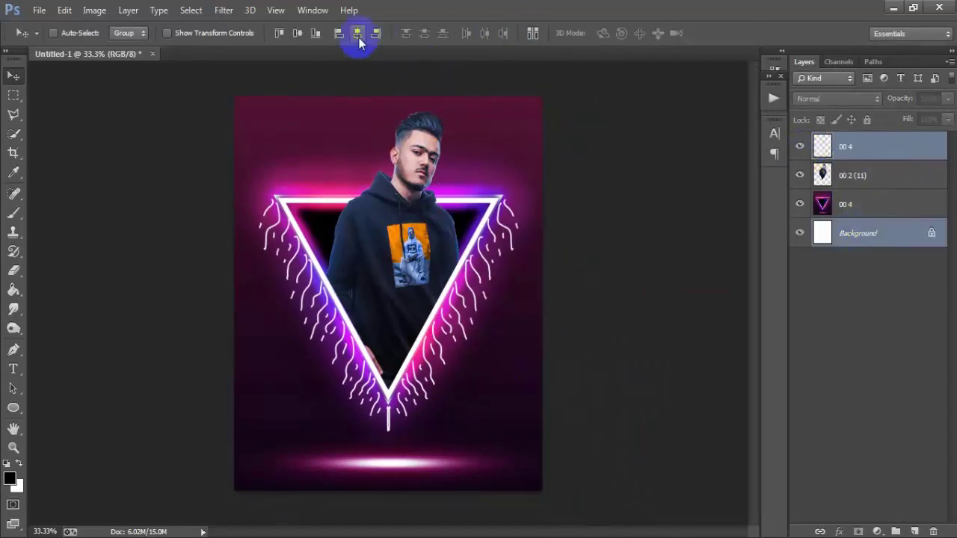
click(885, 147)
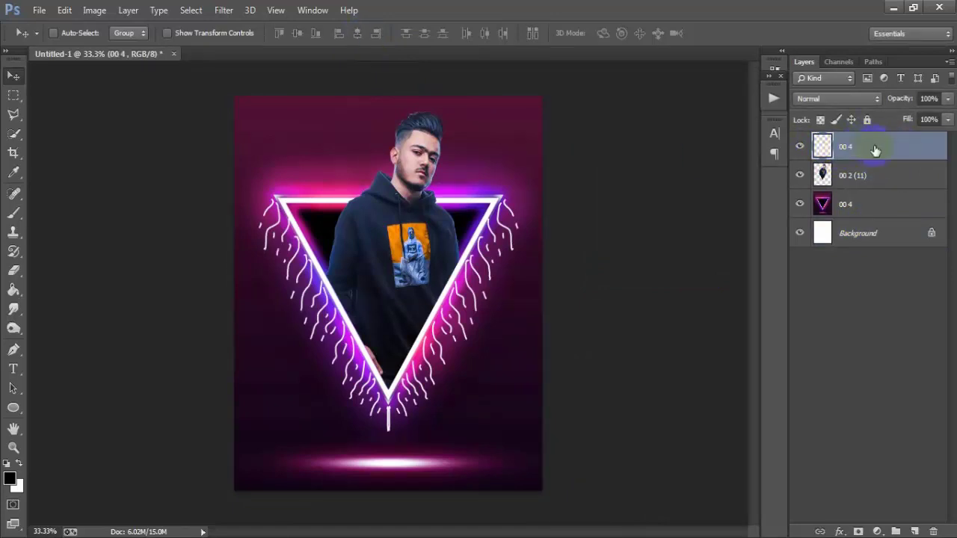
Add a new Layer 1 and set up a smaller soft painting brush
click(916, 529)
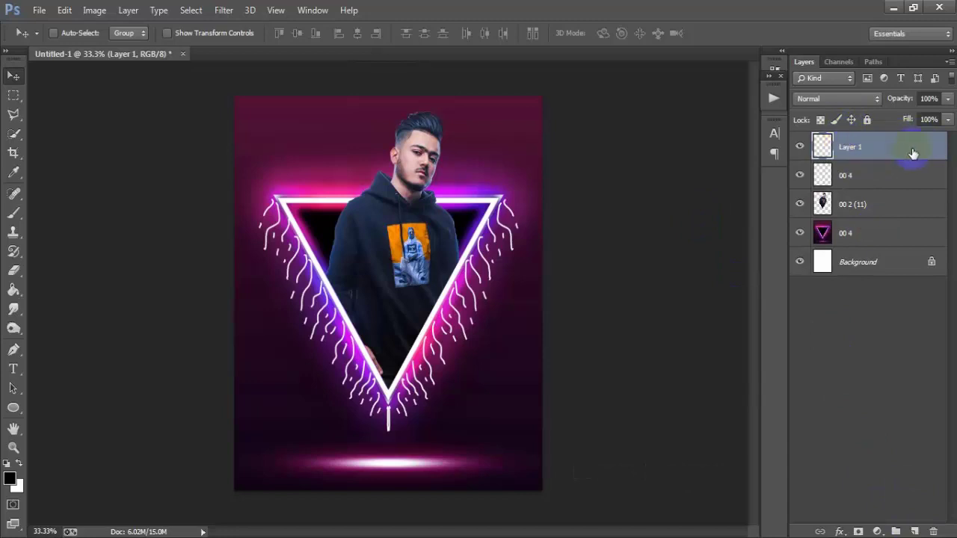
click(14, 217)
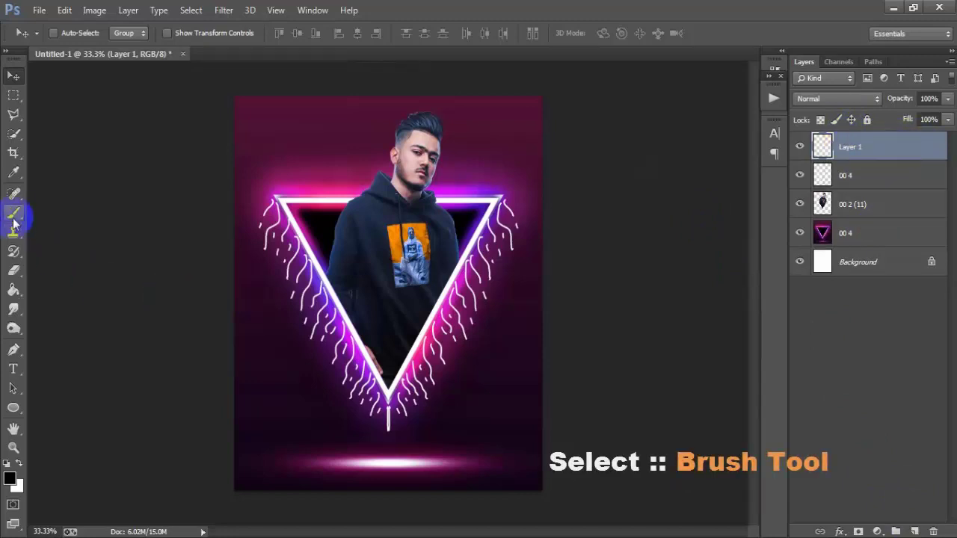
right_click(14, 214)
click(65, 211)
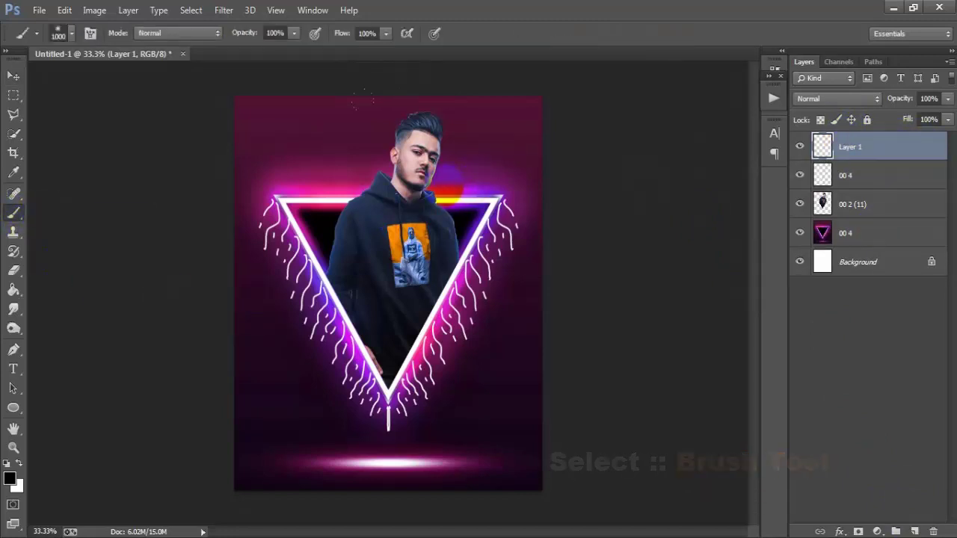
right_click(449, 175)
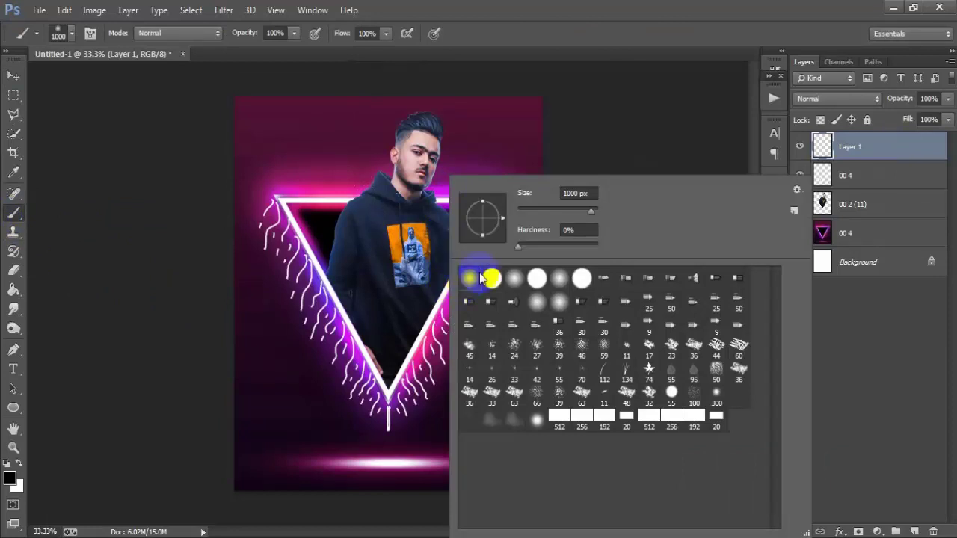
drag(588, 215, 586, 214)
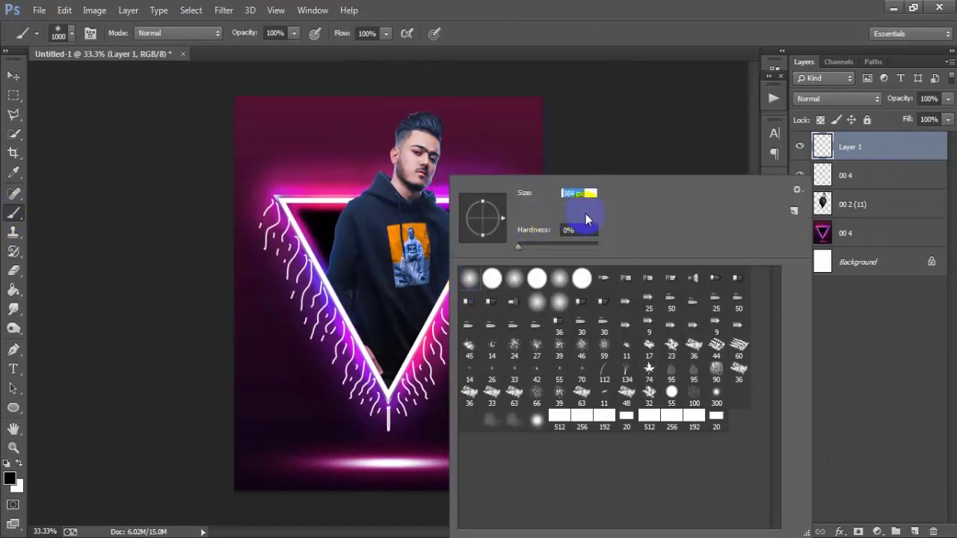
click(580, 36)
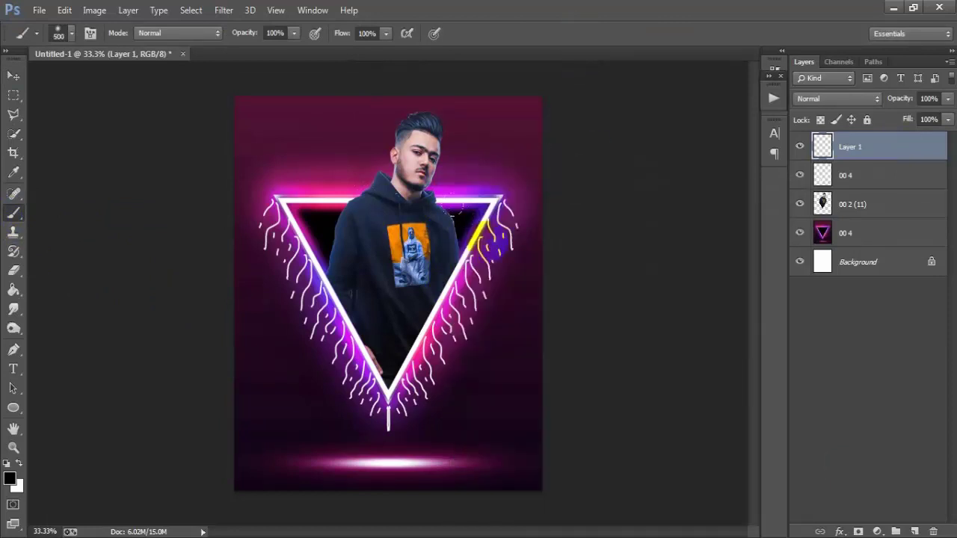
Sample a bright pink from the triangle's glow and paint it down the poster's left side
click(11, 483)
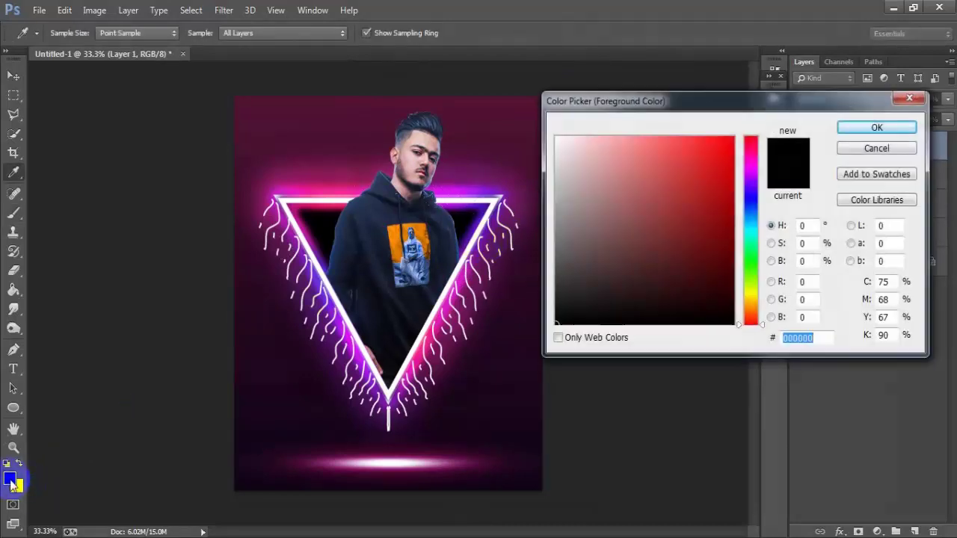
click(320, 187)
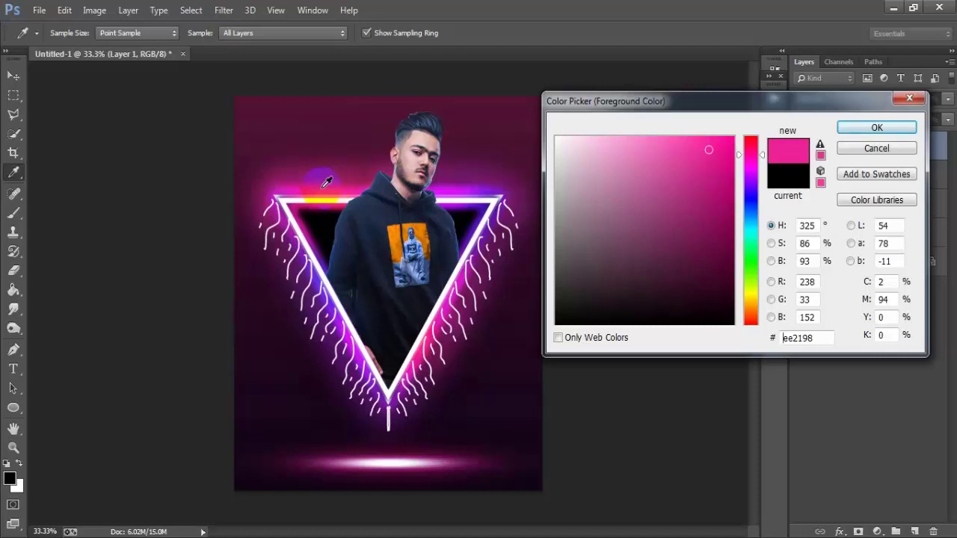
click(324, 187)
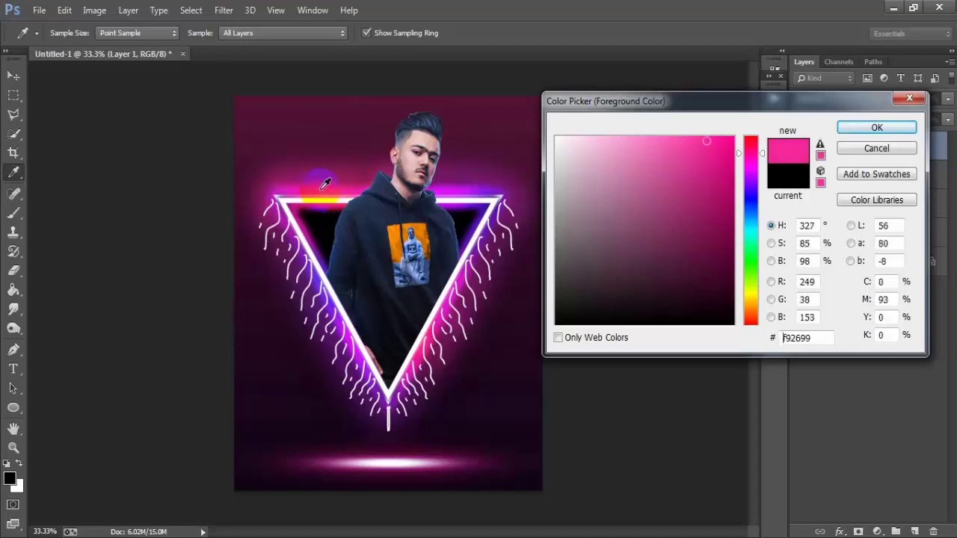
click(877, 127)
key(b)
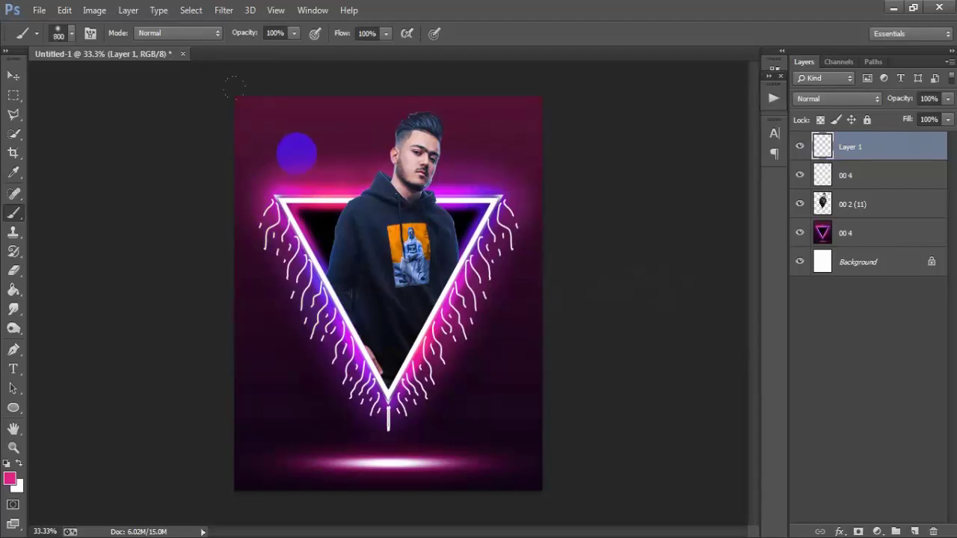
drag(287, 145, 304, 318)
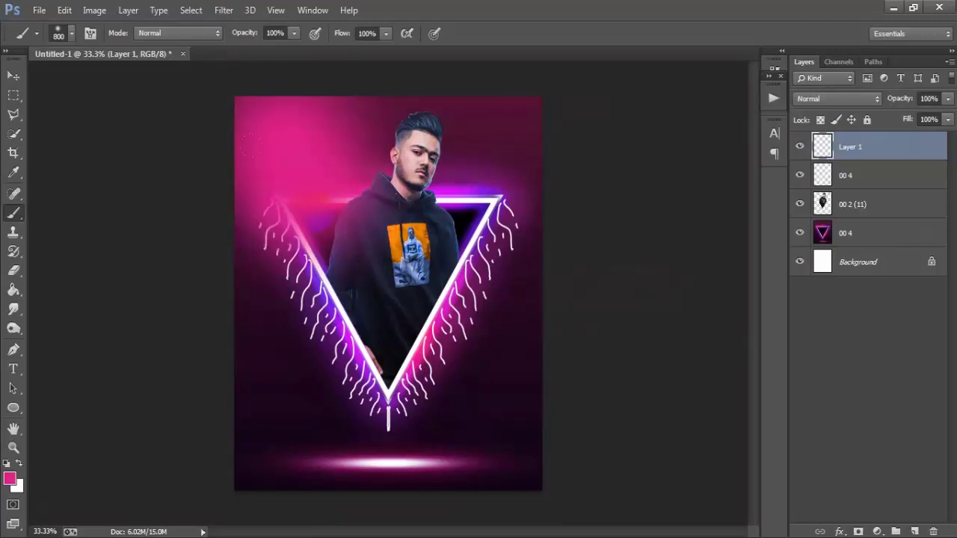
drag(243, 254, 237, 388)
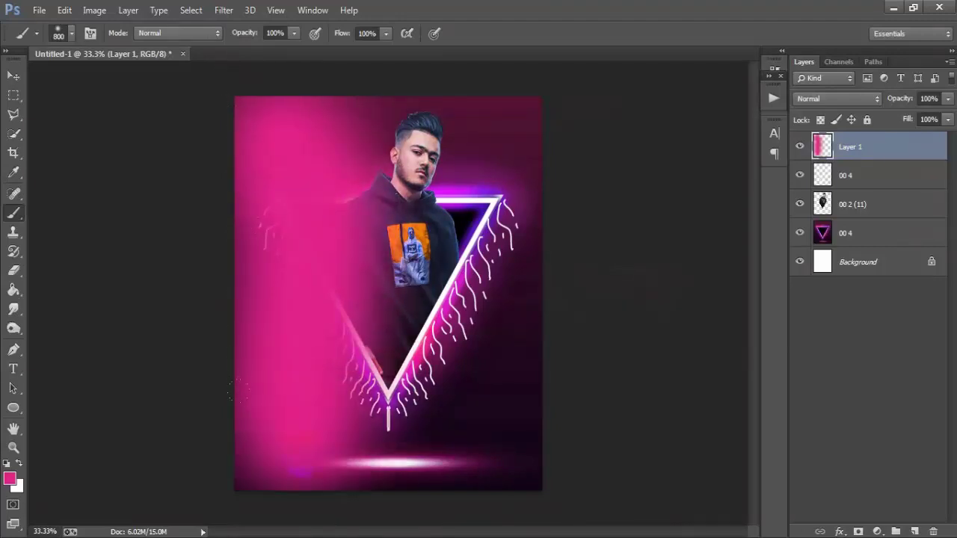
Set the pink Layer 1 to Overlay blending and add an empty Layer 2
click(13, 76)
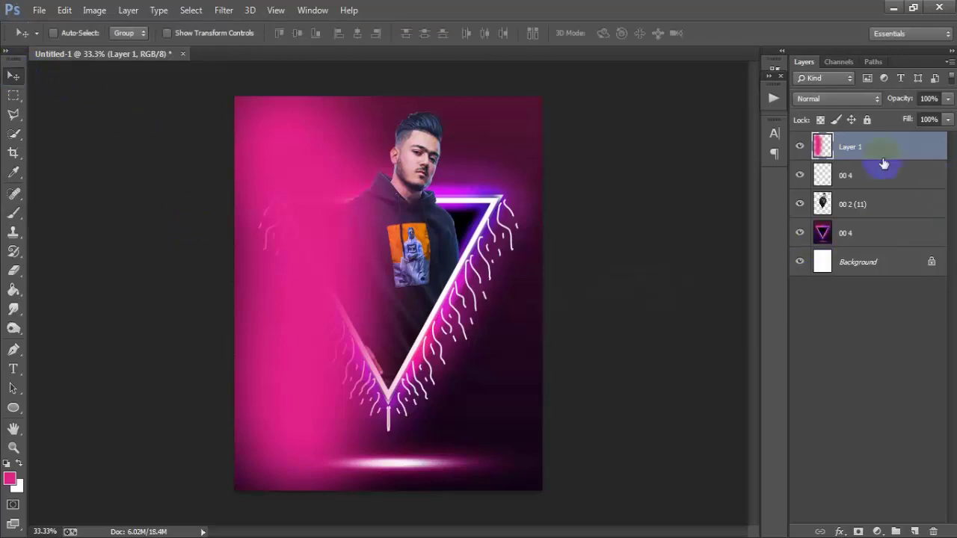
click(801, 149)
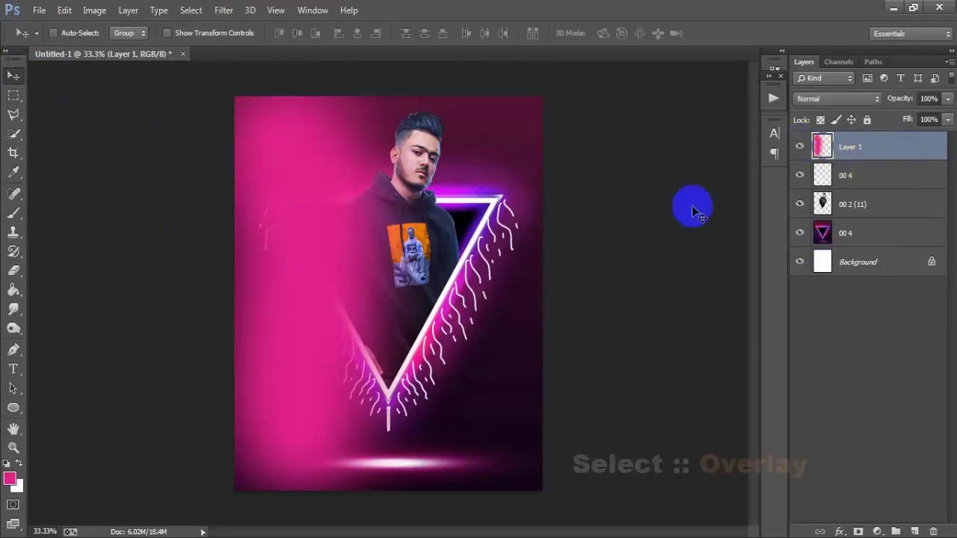
drag(848, 100, 830, 291)
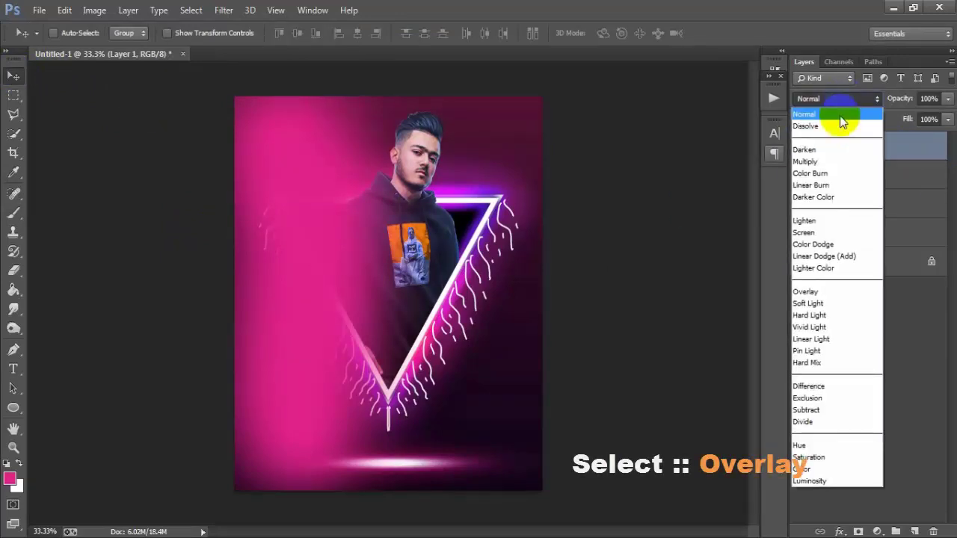
click(844, 292)
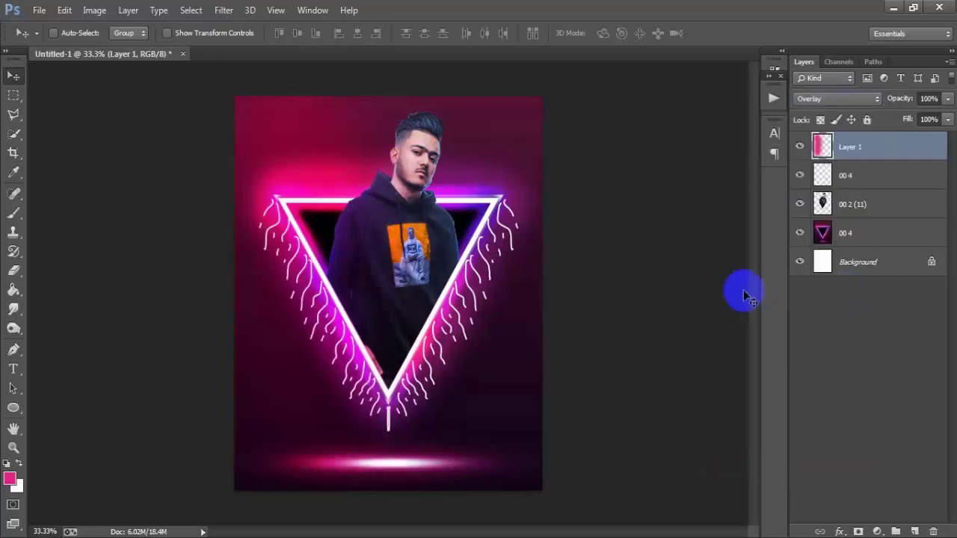
click(914, 527)
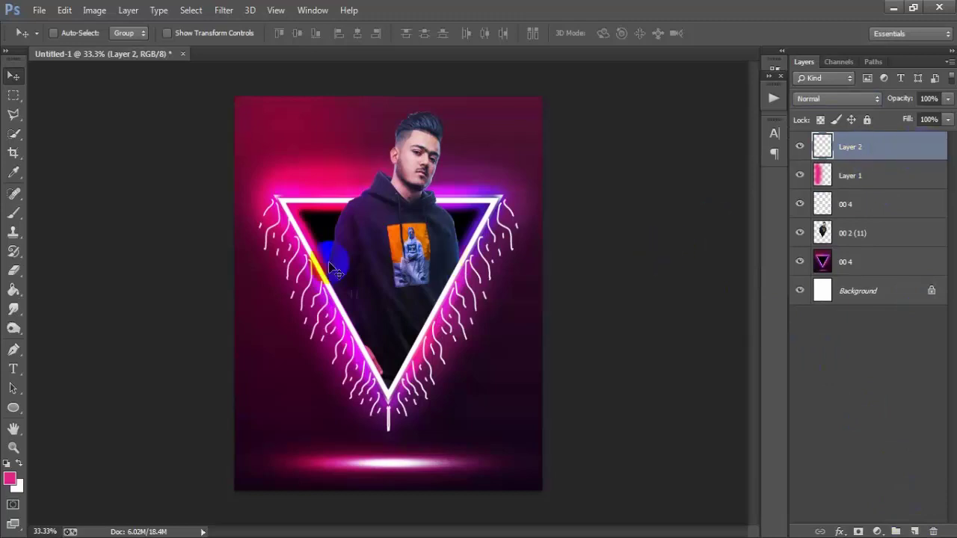
Sample a purple from the triangle's glow and paint a soft glow over the right half
click(14, 214)
click(75, 208)
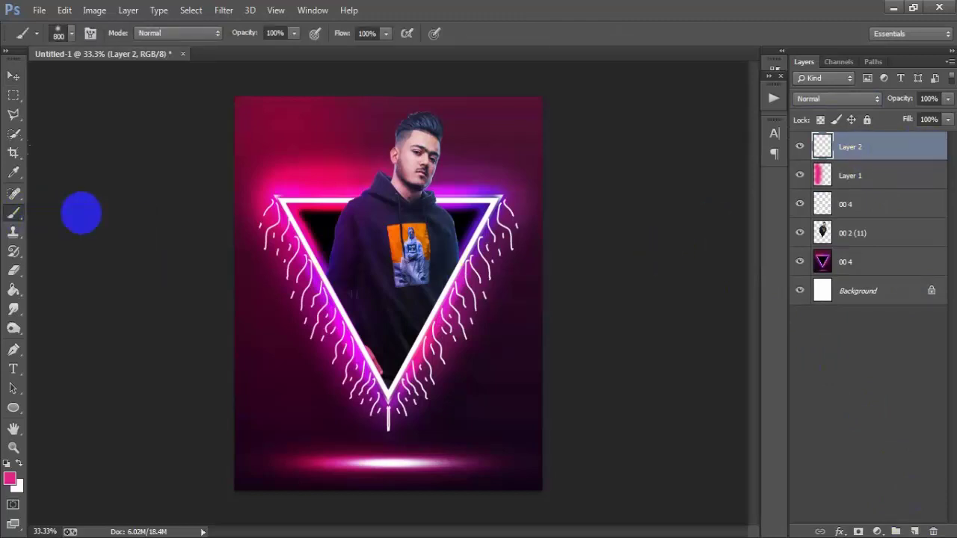
click(10, 479)
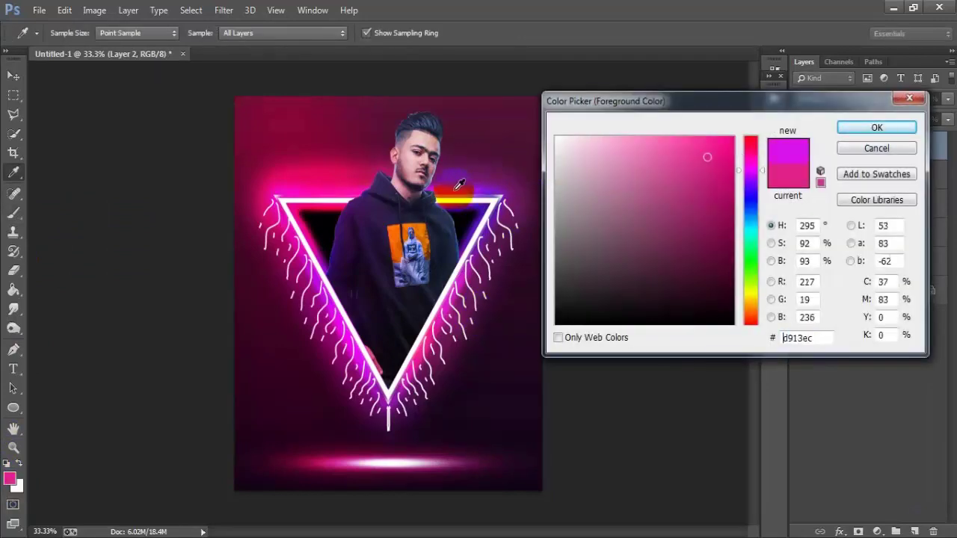
click(487, 183)
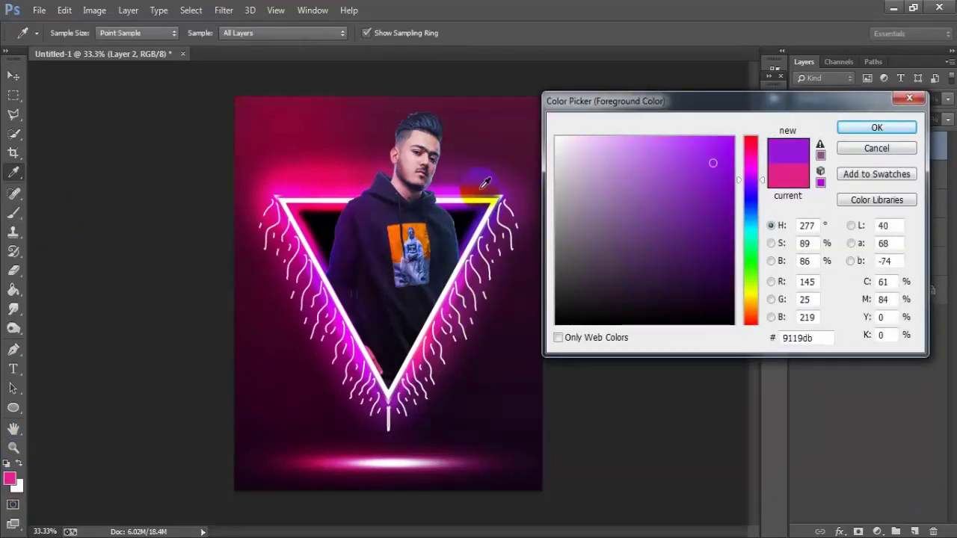
click(479, 183)
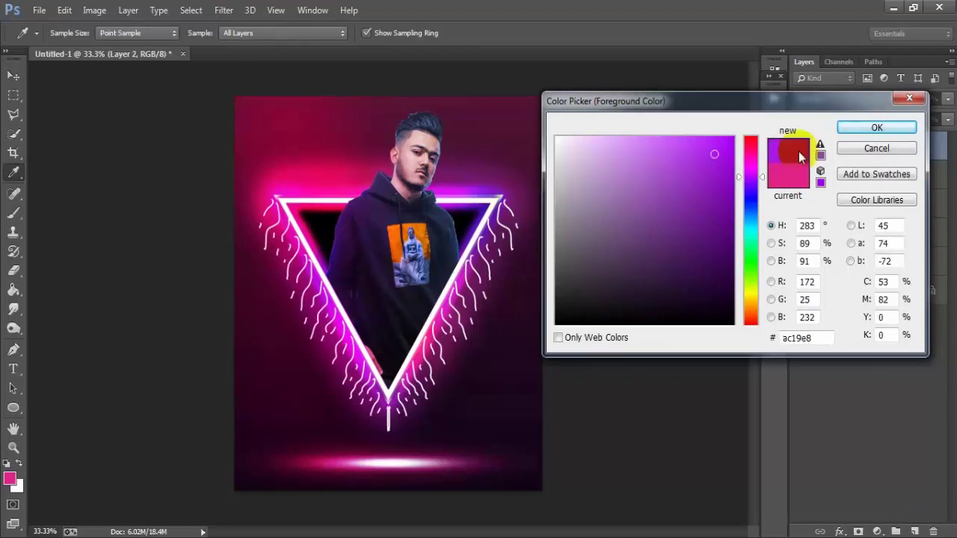
click(876, 127)
key(b)
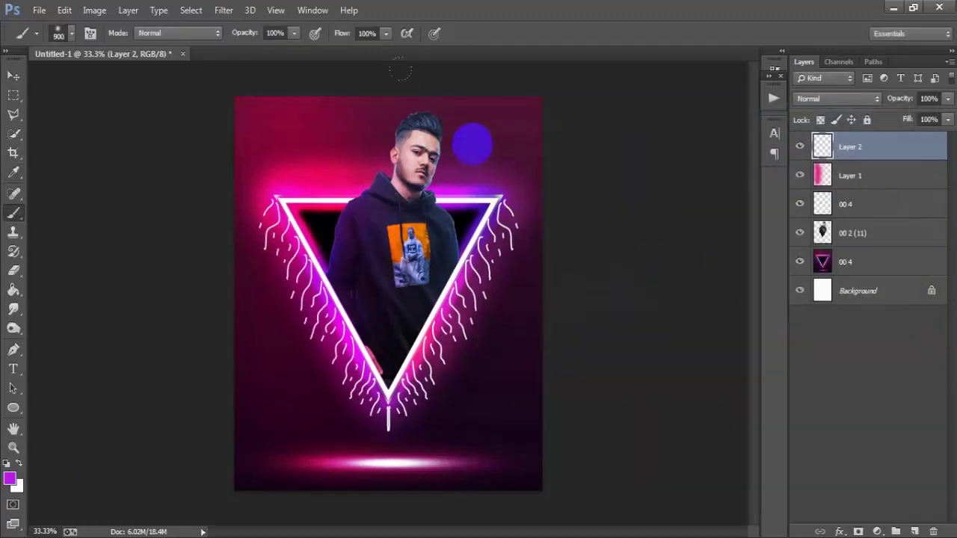
mouse_move(478, 146)
mouse_down()
mouse_move(470, 391)
mouse_move(484, 454)
mouse_move(446, 425)
mouse_up()
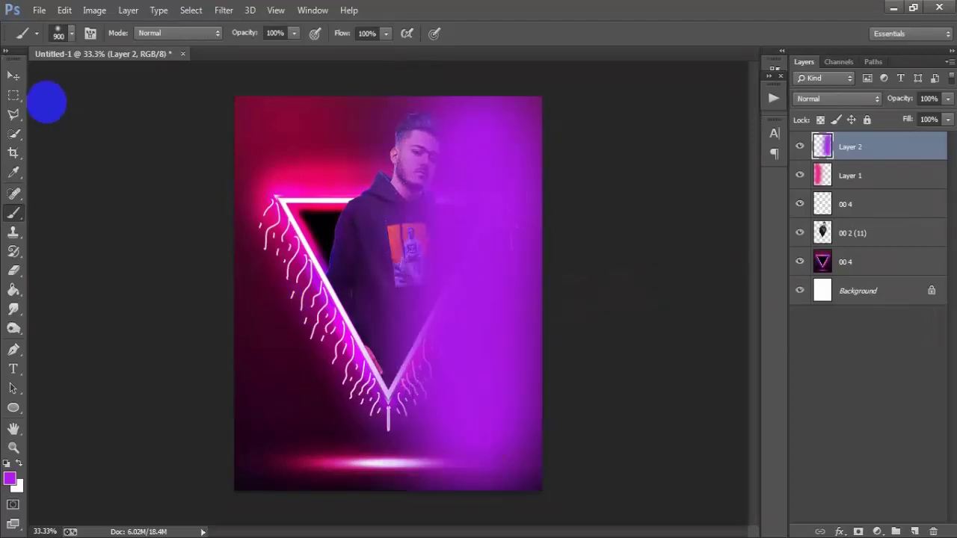
Set the purple Layer 2 to Overlay blending, then select Layer 1
click(13, 76)
click(801, 147)
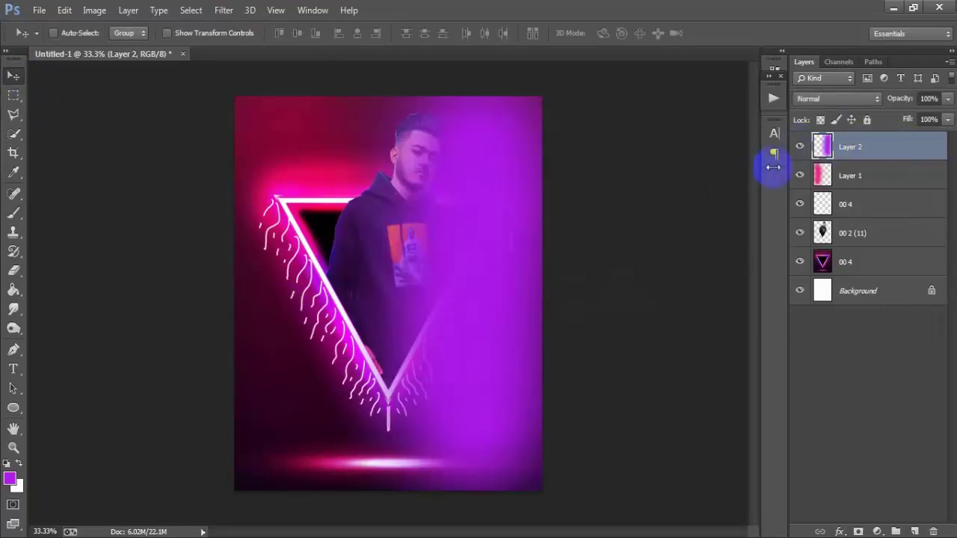
click(819, 99)
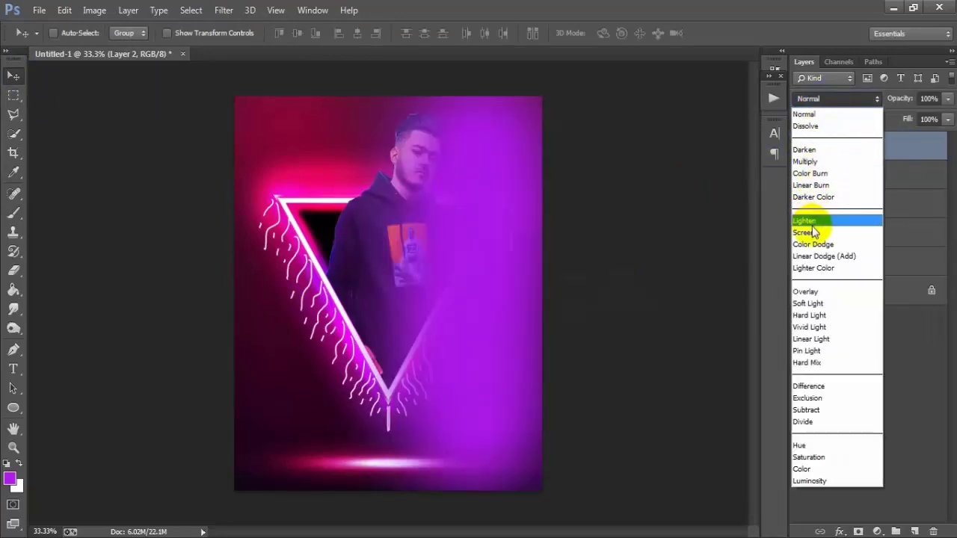
click(830, 292)
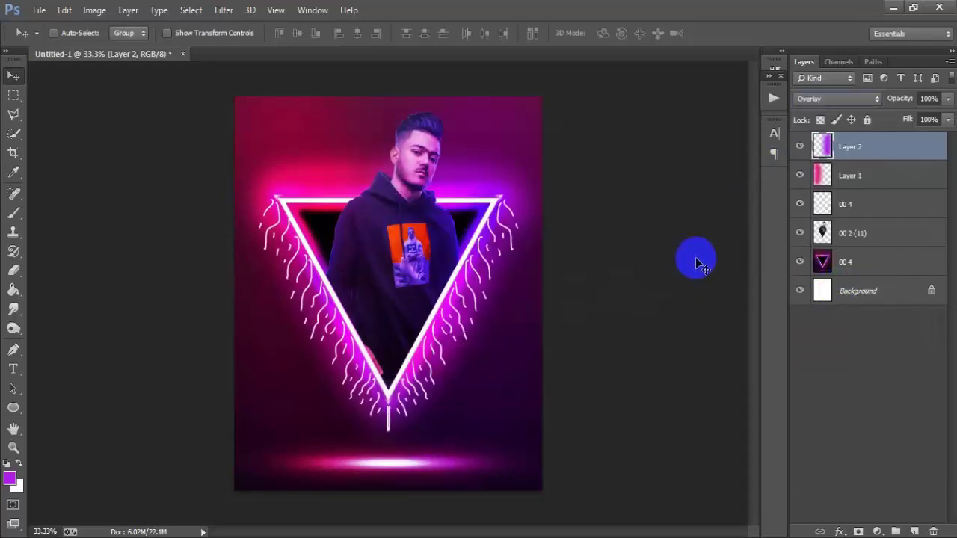
click(809, 178)
text(80)
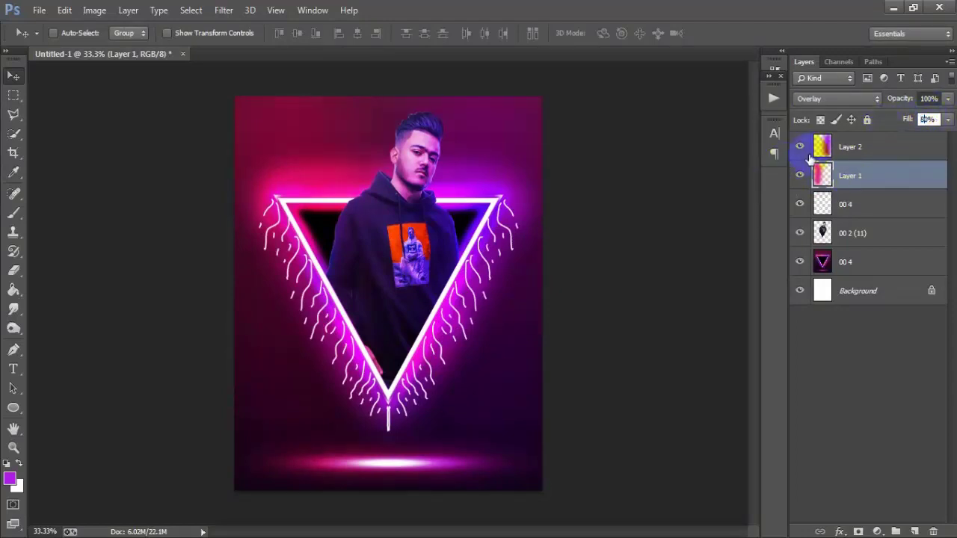
Set Layer 2's purple glow to 80% opacity and zoom in to check it
click(914, 146)
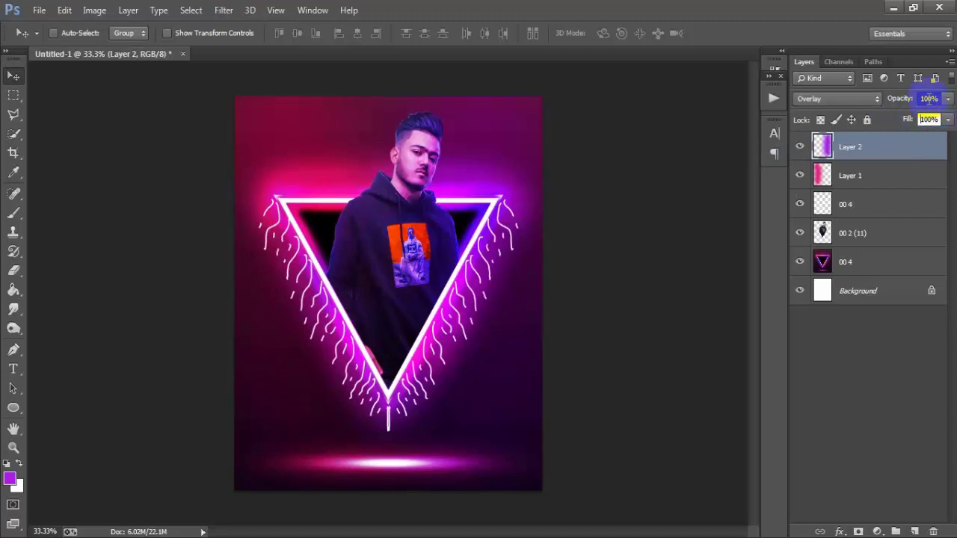
click(929, 98)
text(80)
key(Return)
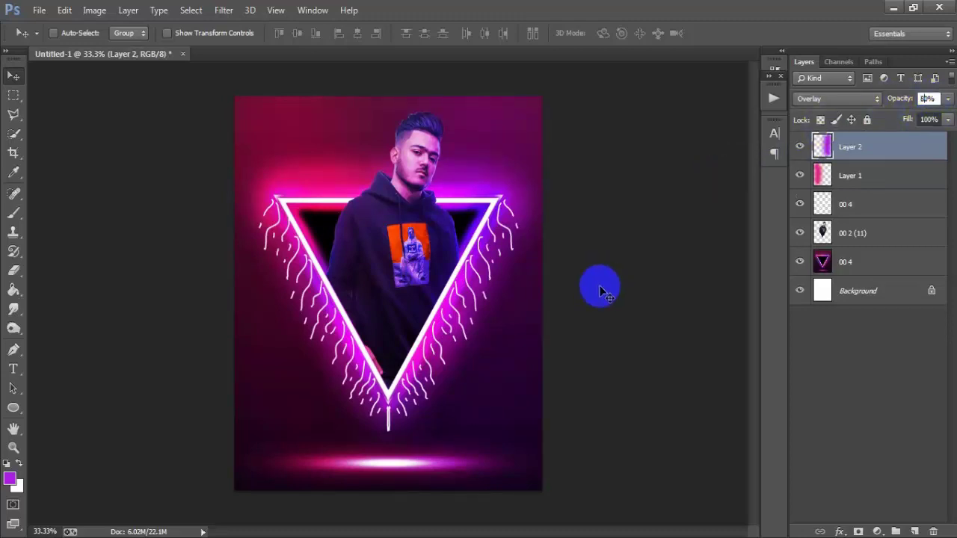
click(601, 289)
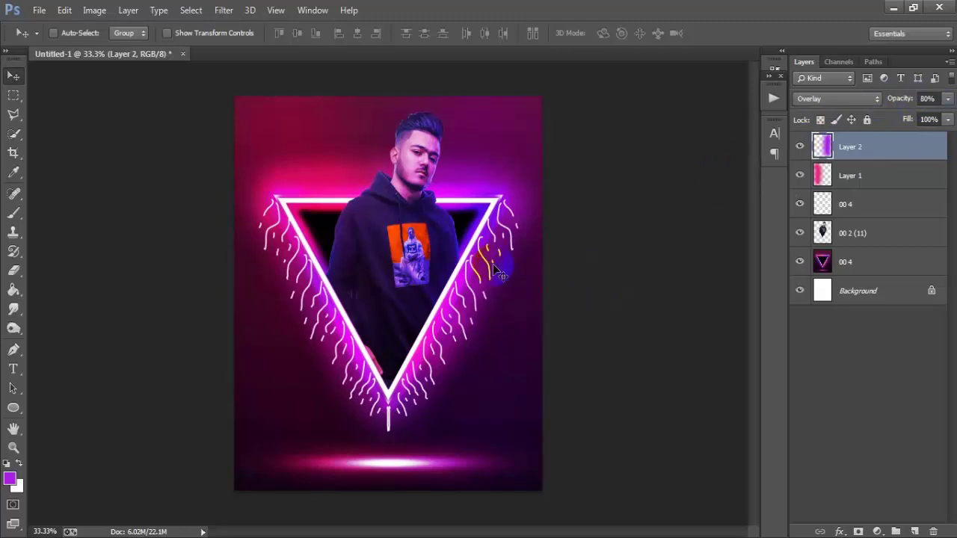
key(ctrl+plus)
scroll(493, 264, up, 1)
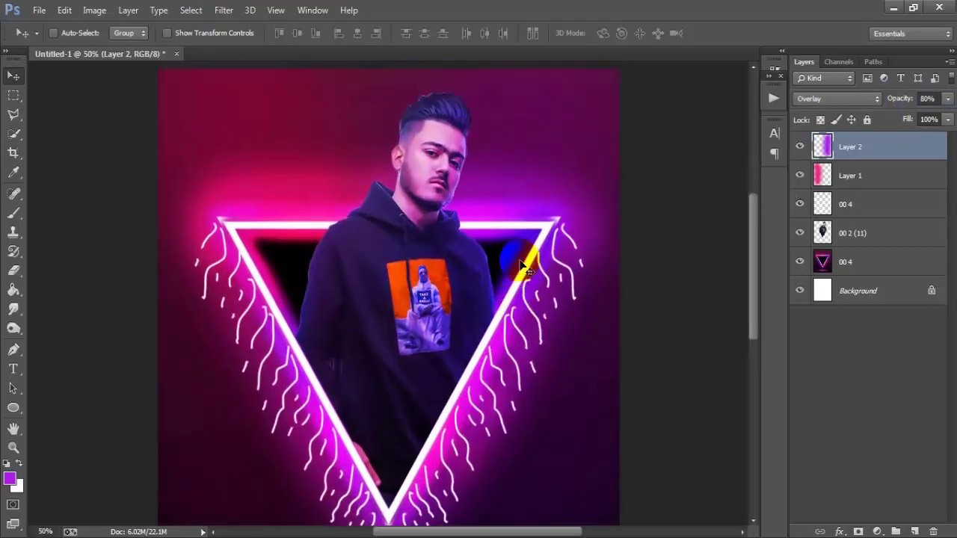
scroll(516, 255, up, 2)
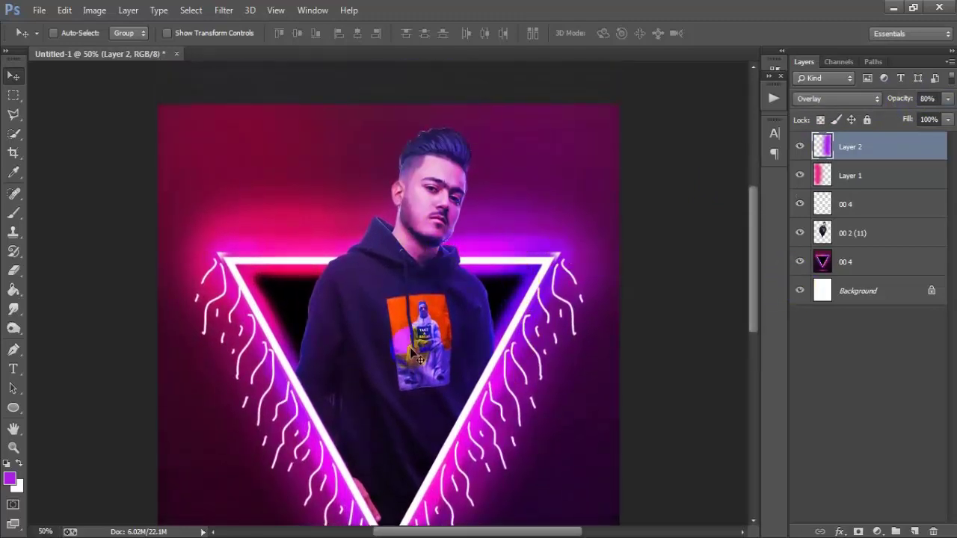
scroll(411, 404, down, 1)
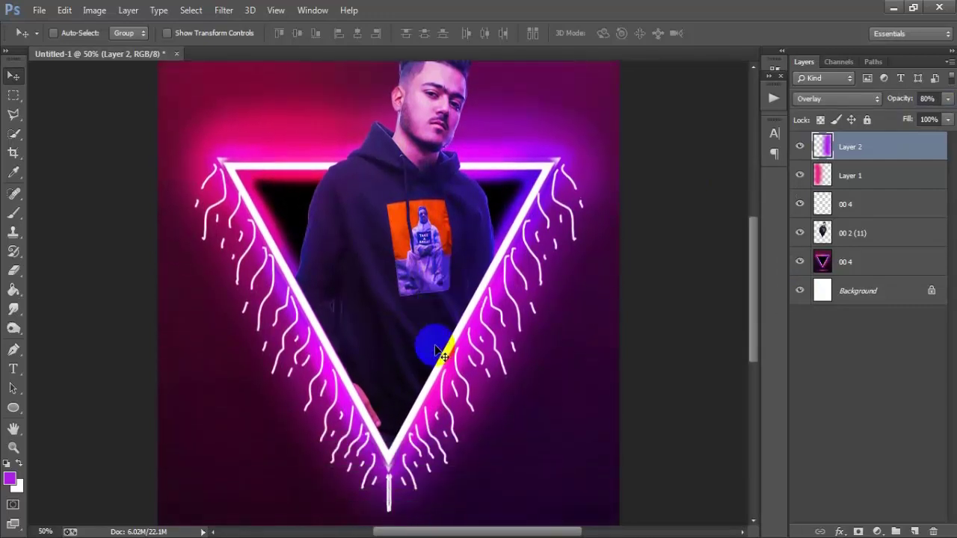
scroll(423, 344, down, 2)
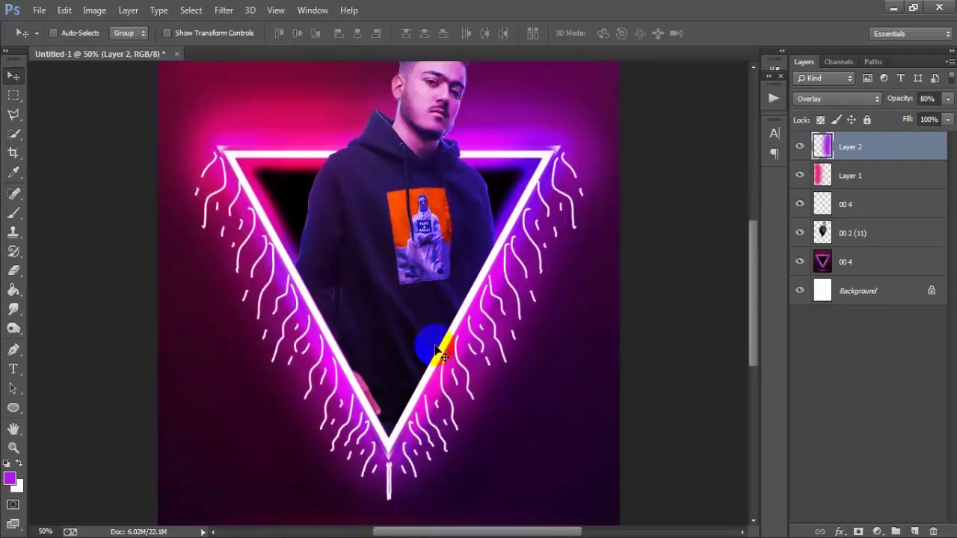
key(ctrl+minus)
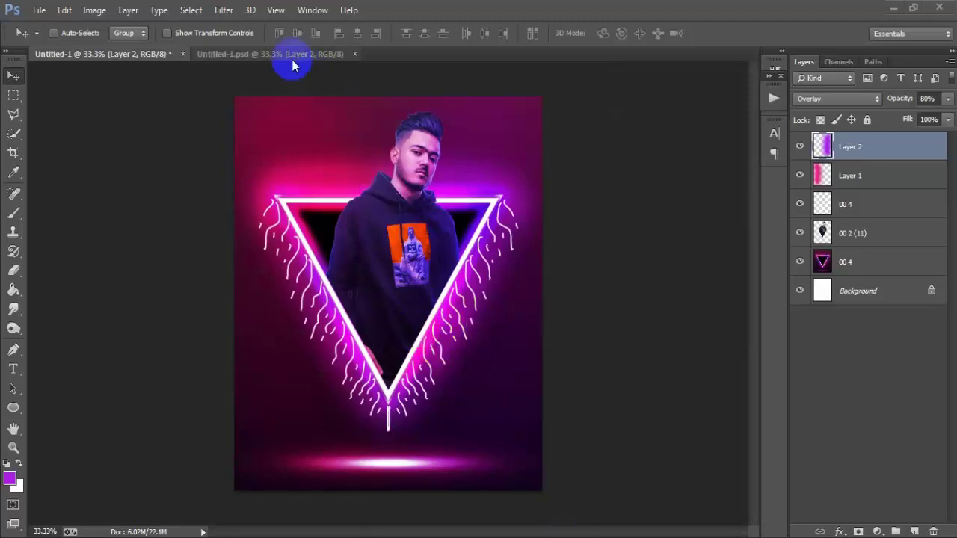
Switch to the Untitled-1.psd woman's poster and inspect it zoomed in
click(292, 55)
key(ctrl+plus)
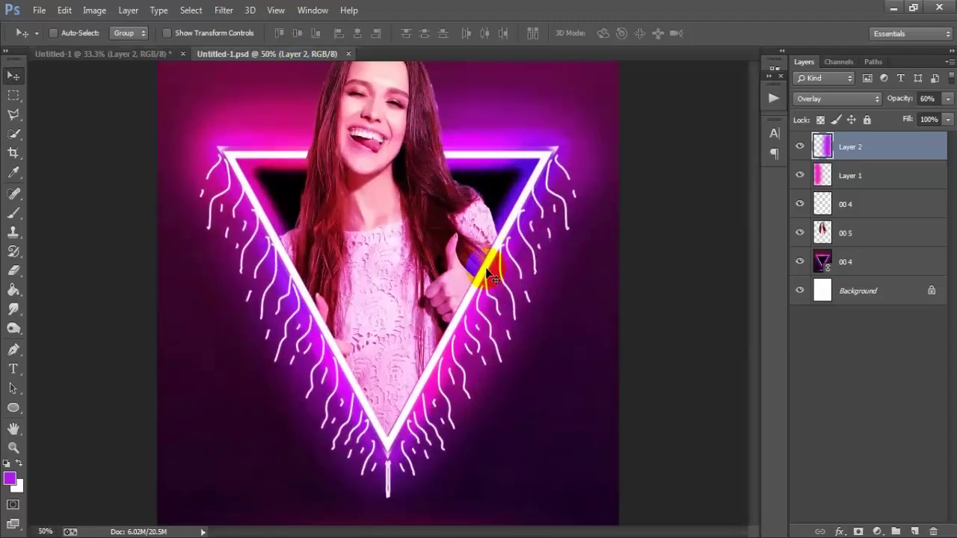
scroll(492, 267, up, 2)
scroll(464, 239, up, 3)
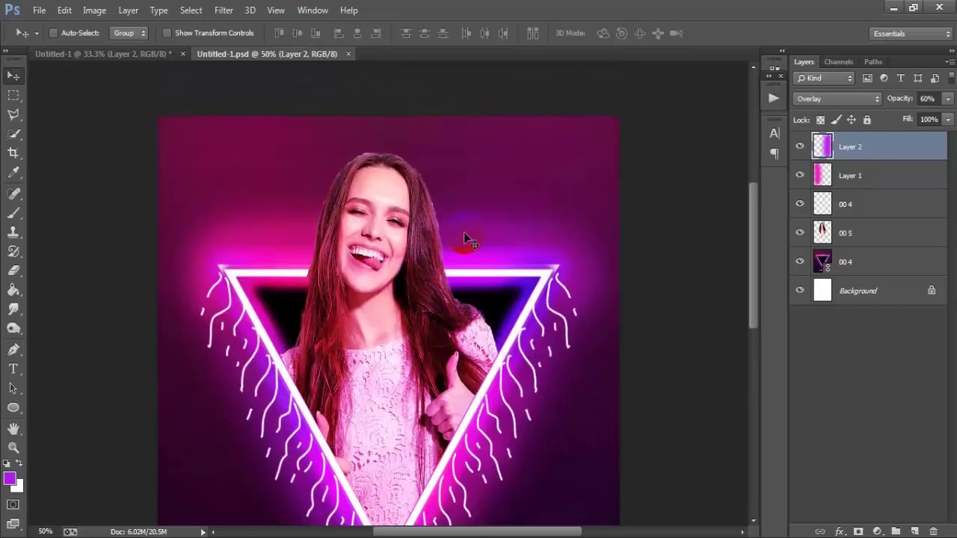
scroll(464, 236, down, 1)
scroll(463, 236, down, 2)
scroll(464, 236, down, 1)
scroll(465, 238, down, 1)
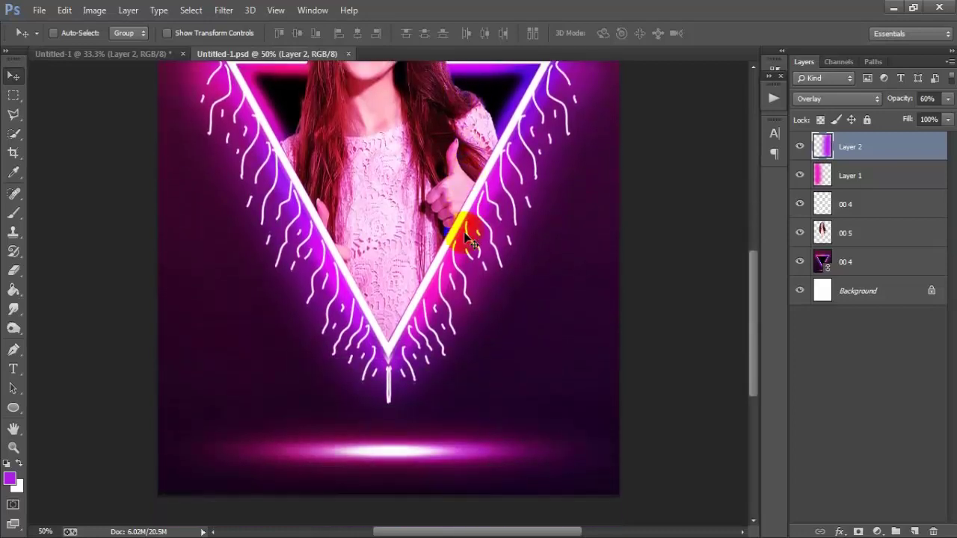
scroll(465, 238, up, 2)
scroll(466, 238, up, 2)
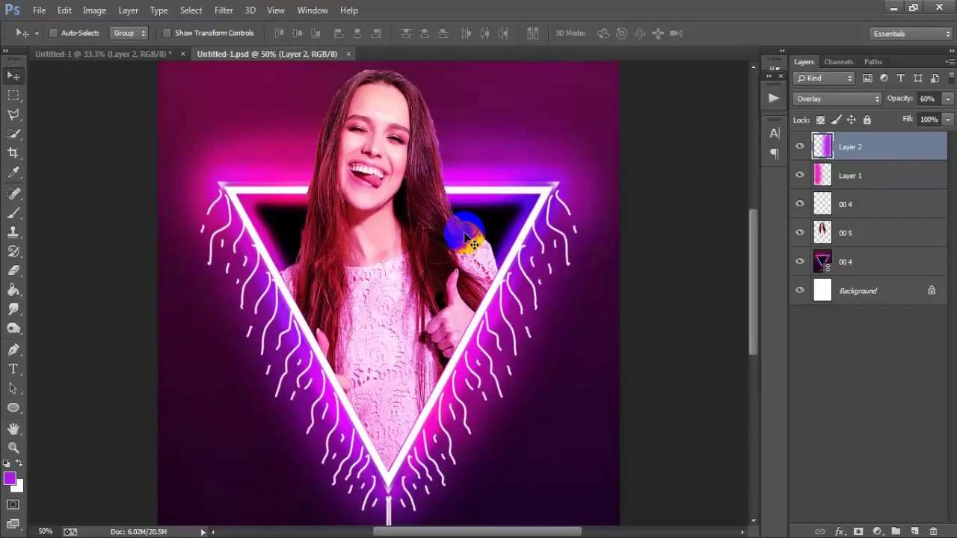
key(ctrl+minus)
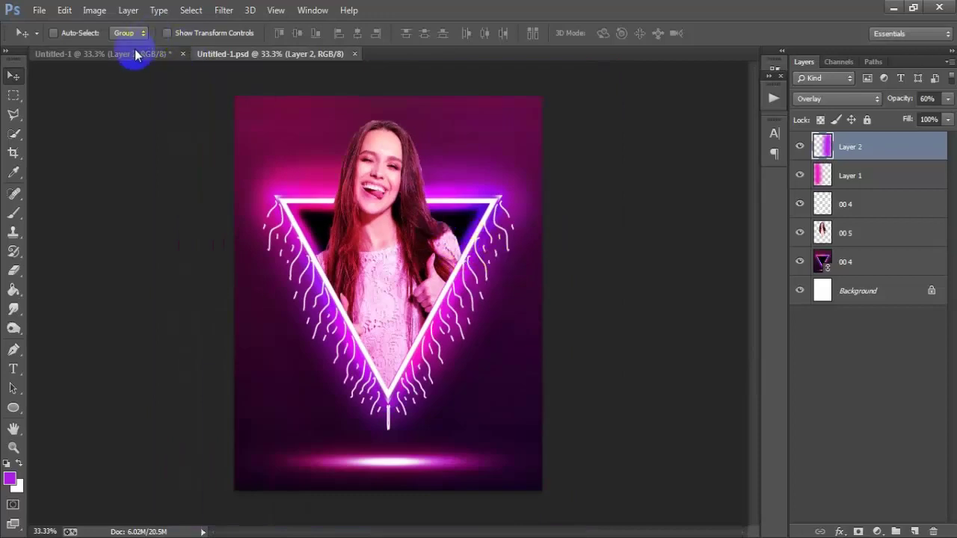
Flip between the man's and woman's posters to compare them
click(134, 54)
click(292, 59)
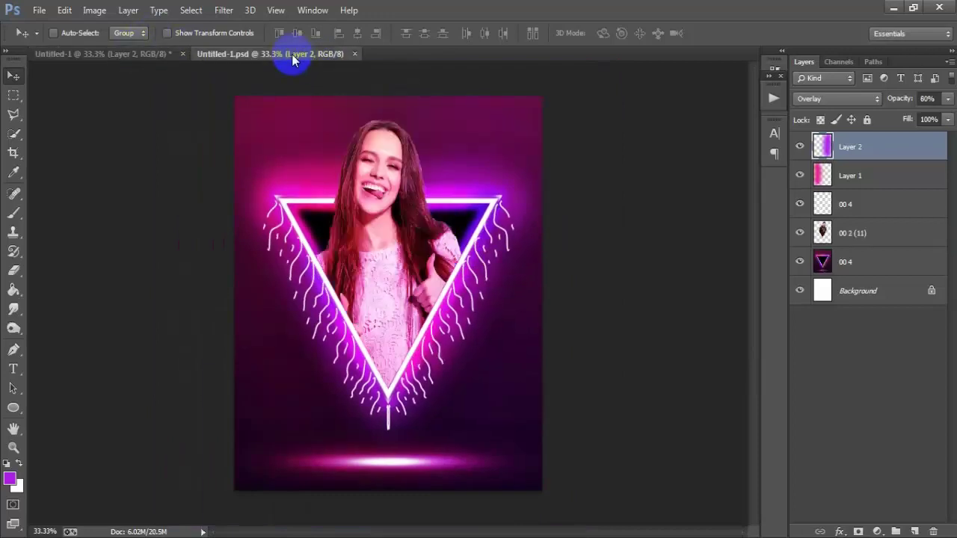
click(140, 58)
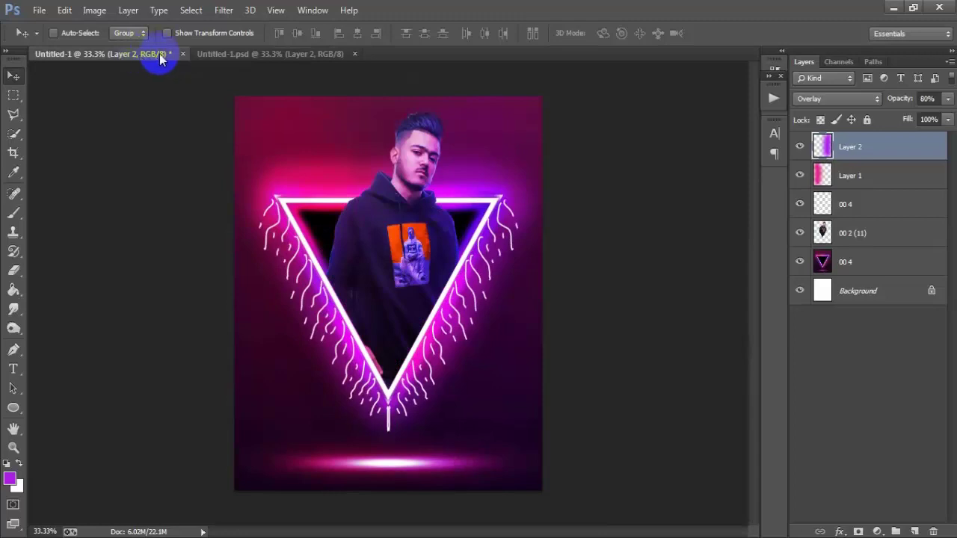
click(252, 54)
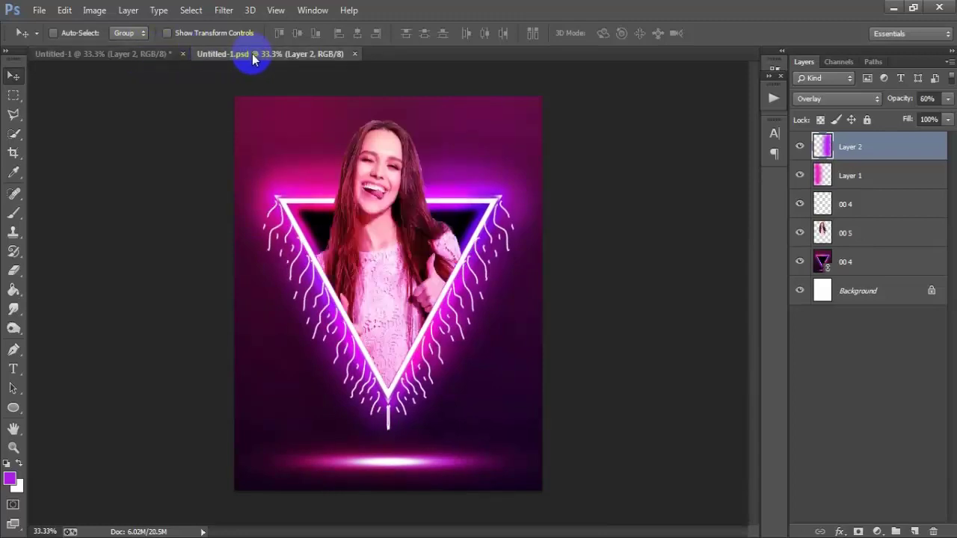
click(148, 54)
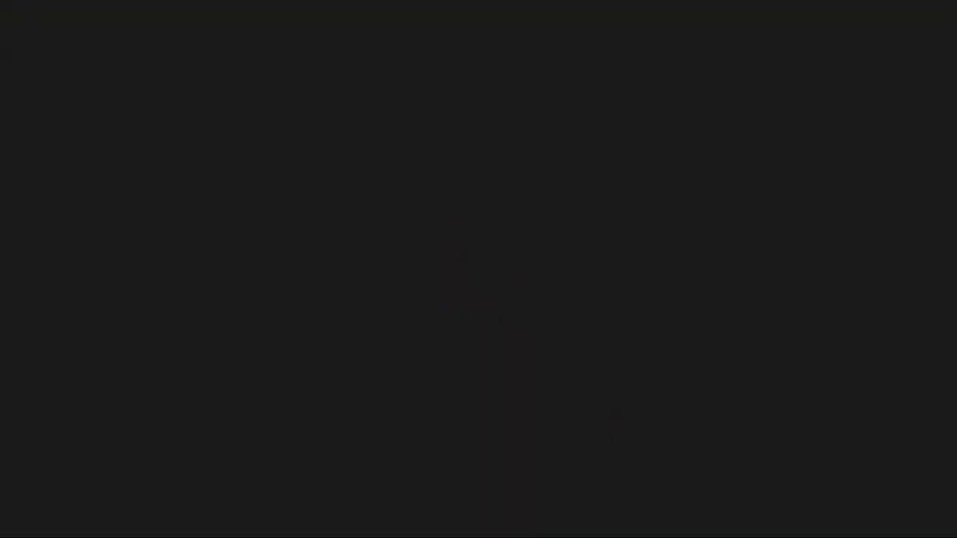